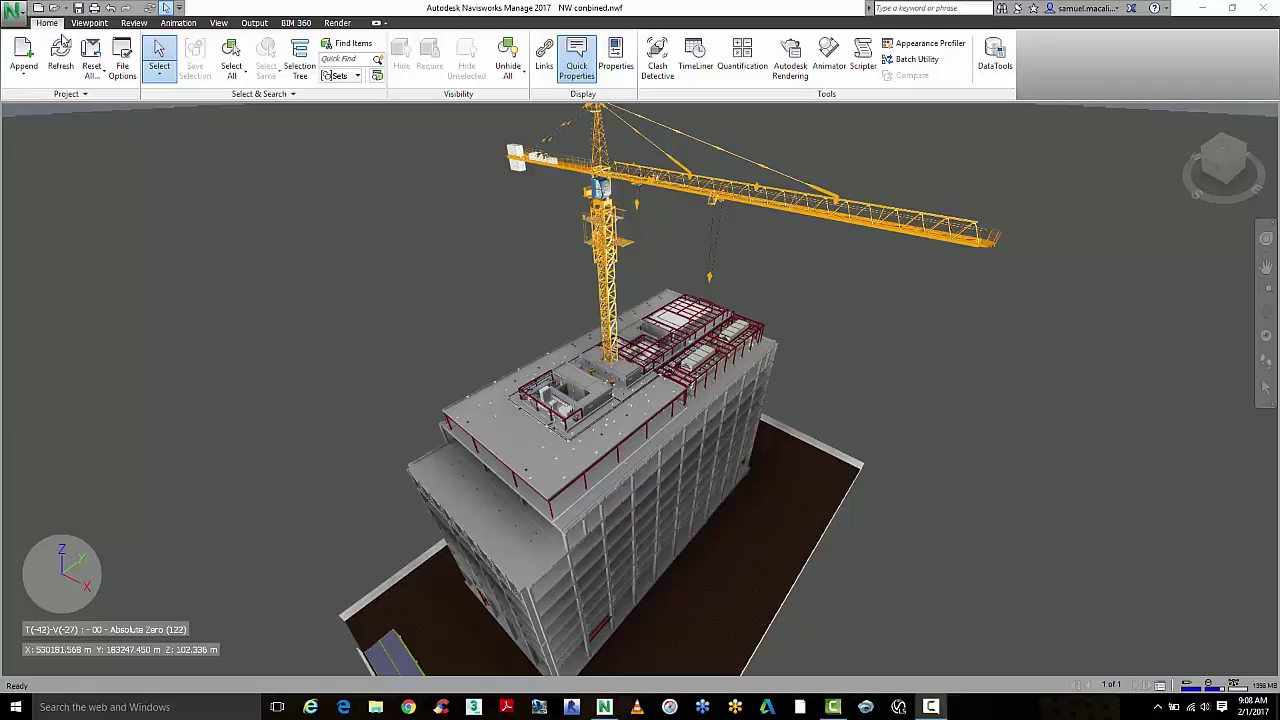
Step: Browse the list of supported file types in the Append dialog, then dismiss it
{"action": "left_click", "coordinate": [24, 55]}
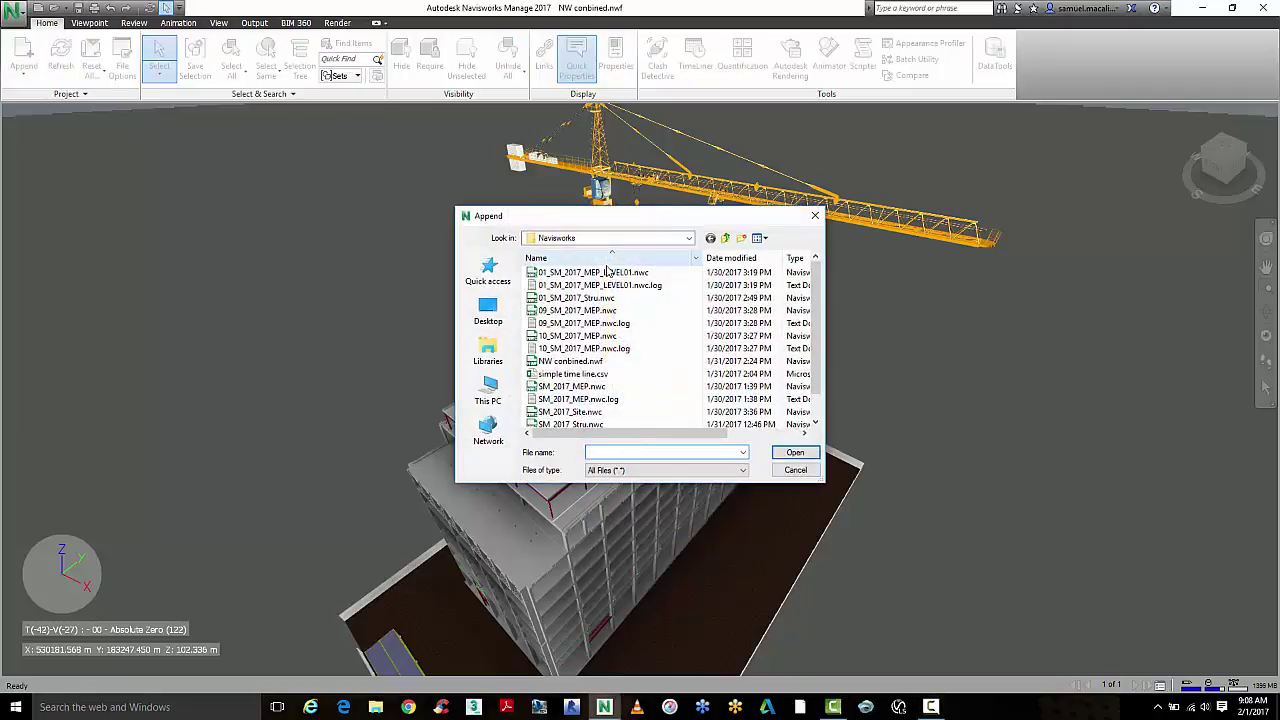
{"action": "left_click", "coordinate": [650, 470]}
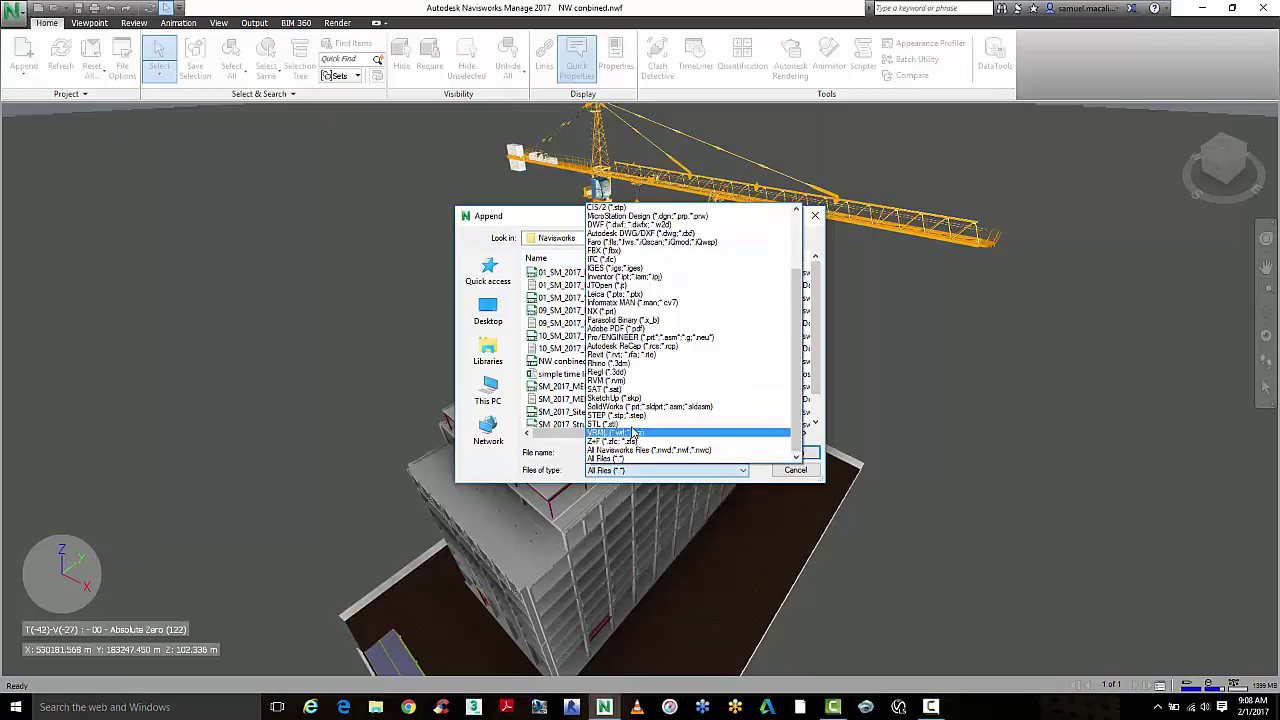
{"action": "left_click", "coordinate": [620, 458]}
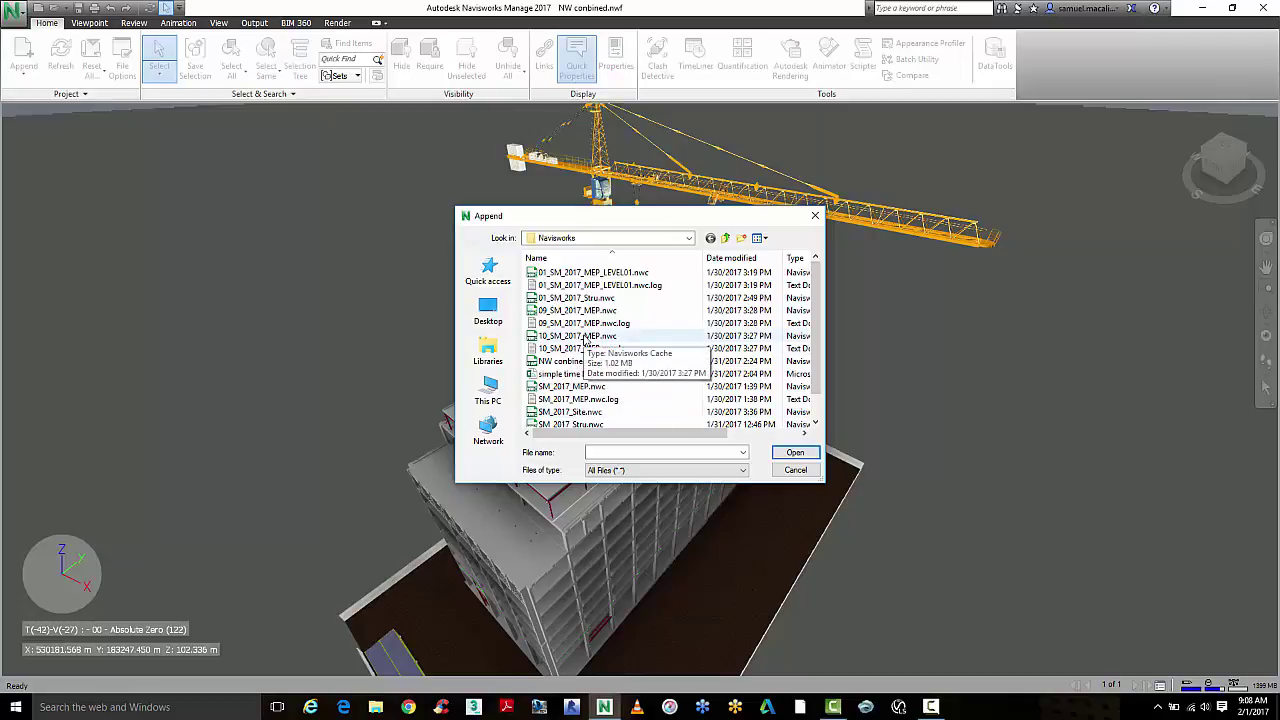
{"action": "left_click", "coordinate": [585, 336]}
{"action": "left_click", "coordinate": [795, 452]}
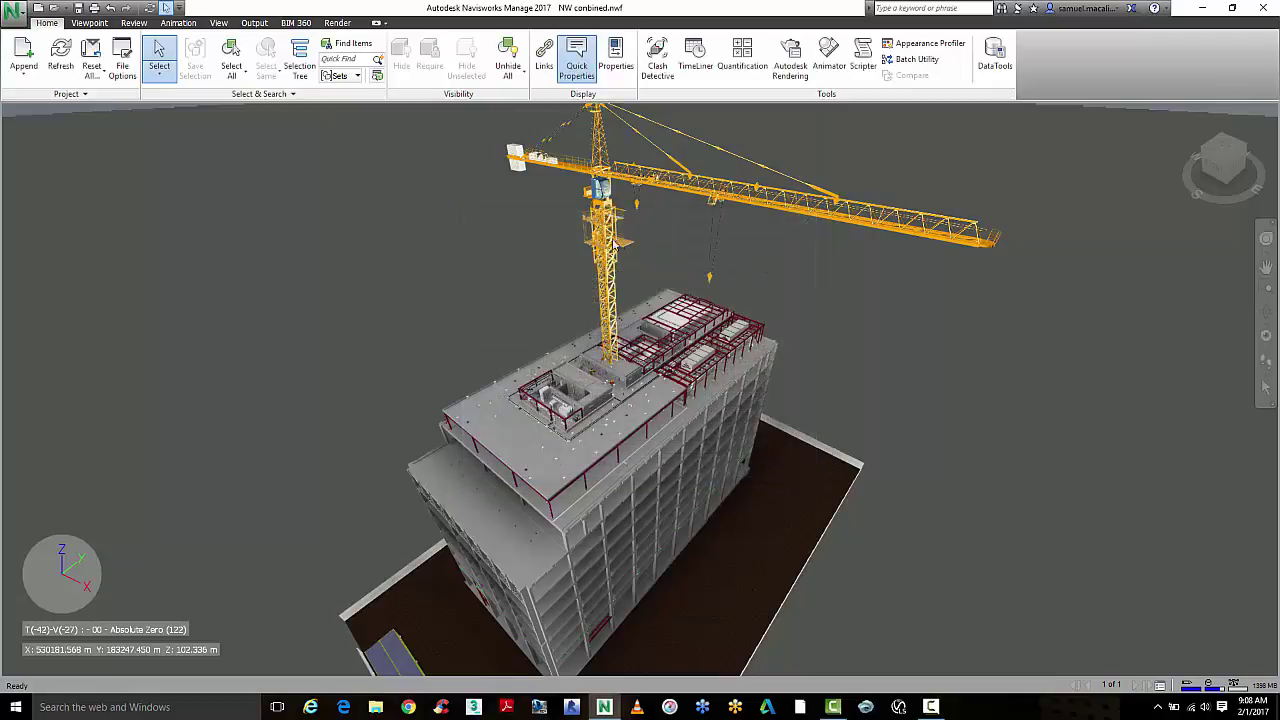
Step: Select a crane mast item, clear the selection, and check the Append/Merge options
{"action": "left_click", "coordinate": [608, 241]}
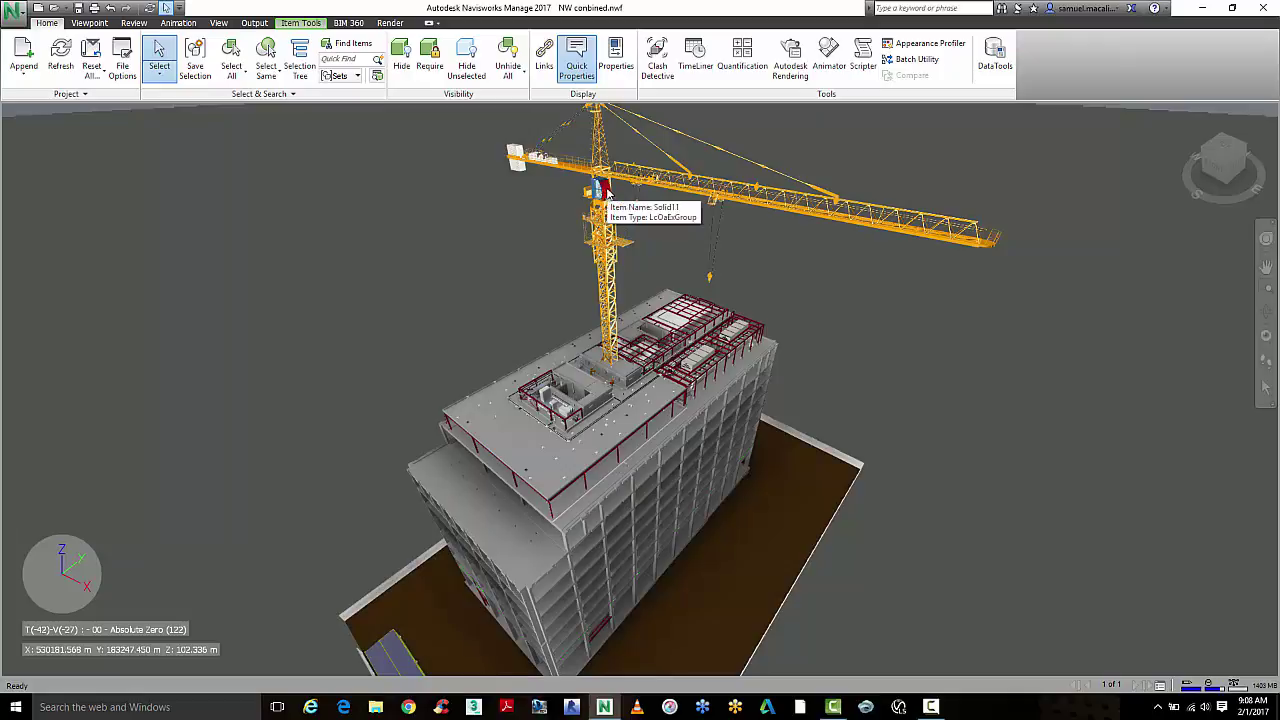
{"action": "left_click", "coordinate": [568, 196]}
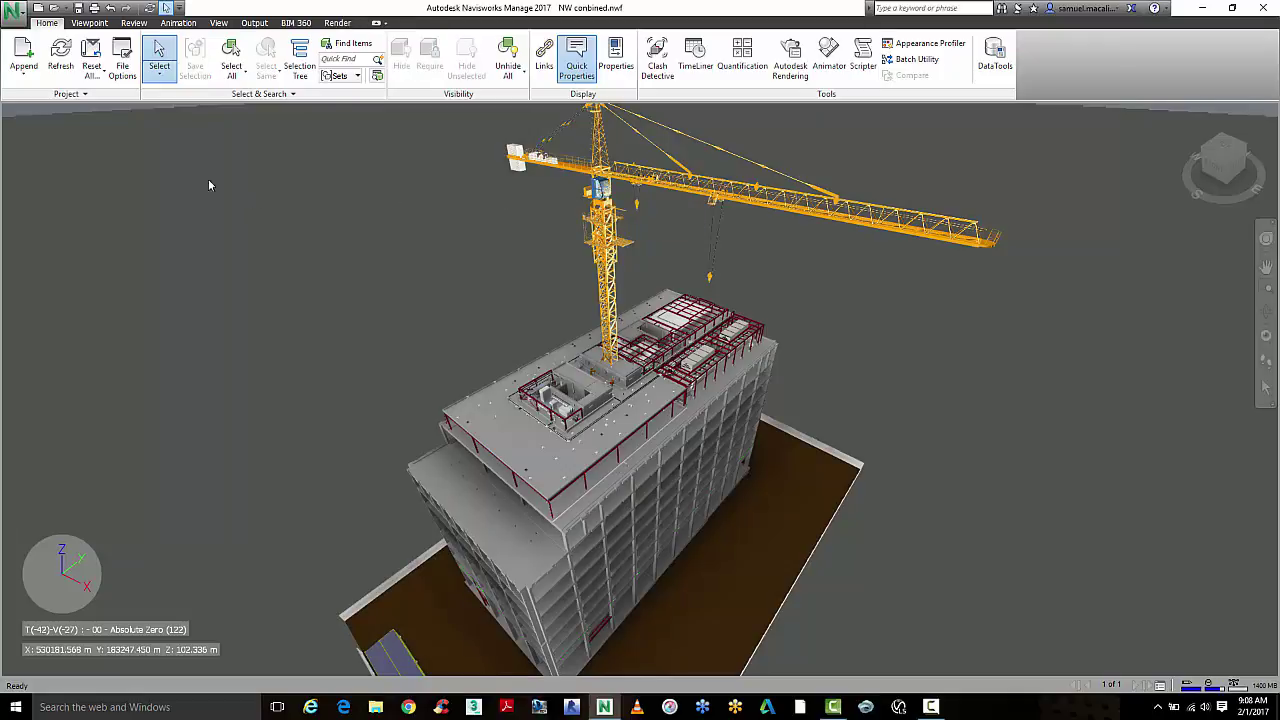
{"action": "left_click", "coordinate": [26, 73]}
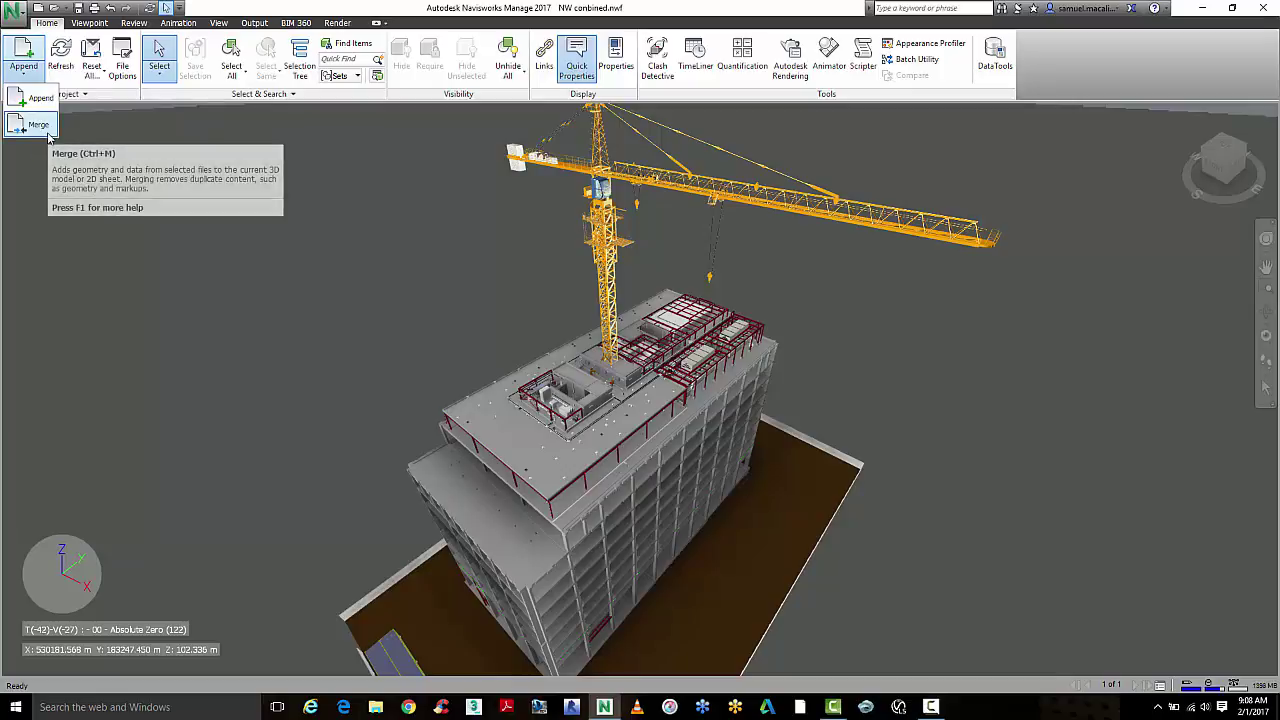
{"action": "left_click", "coordinate": [212, 96]}
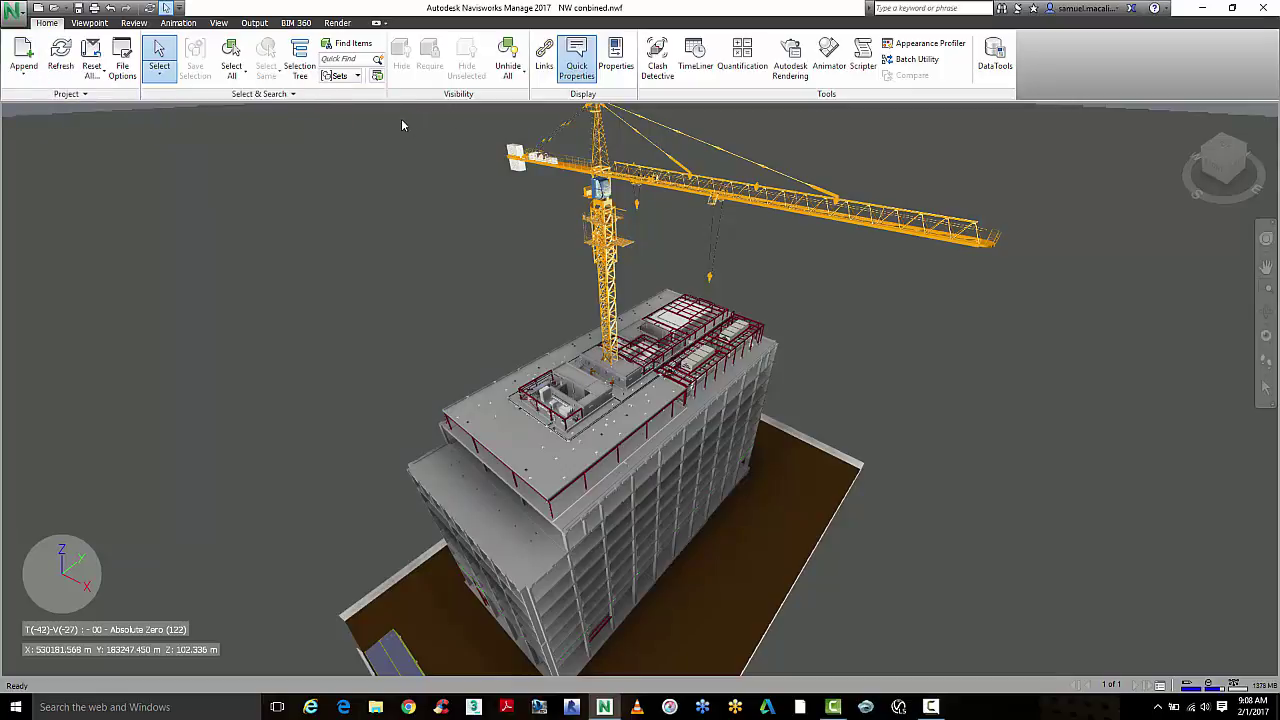
Step: Dock the Selection Tree and the Manage Sets panel beside the 3-D view
{"action": "left_click", "coordinate": [303, 50]}
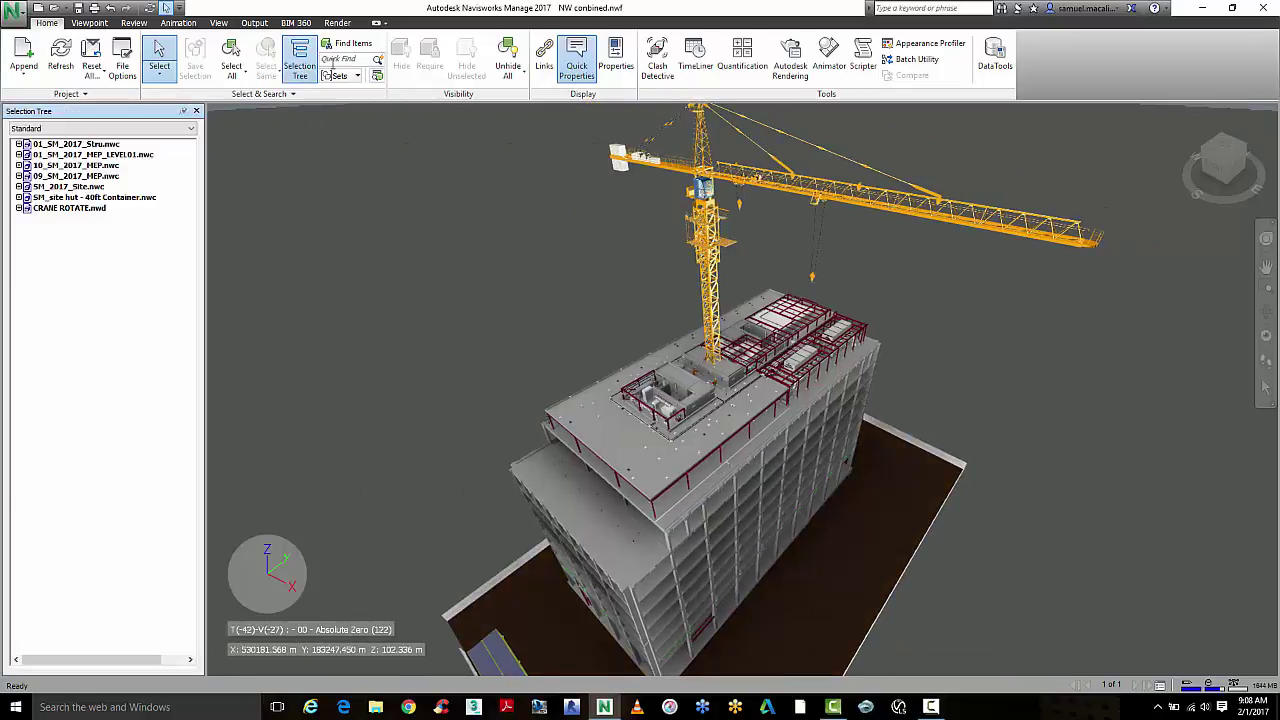
{"action": "left_click", "coordinate": [333, 77]}
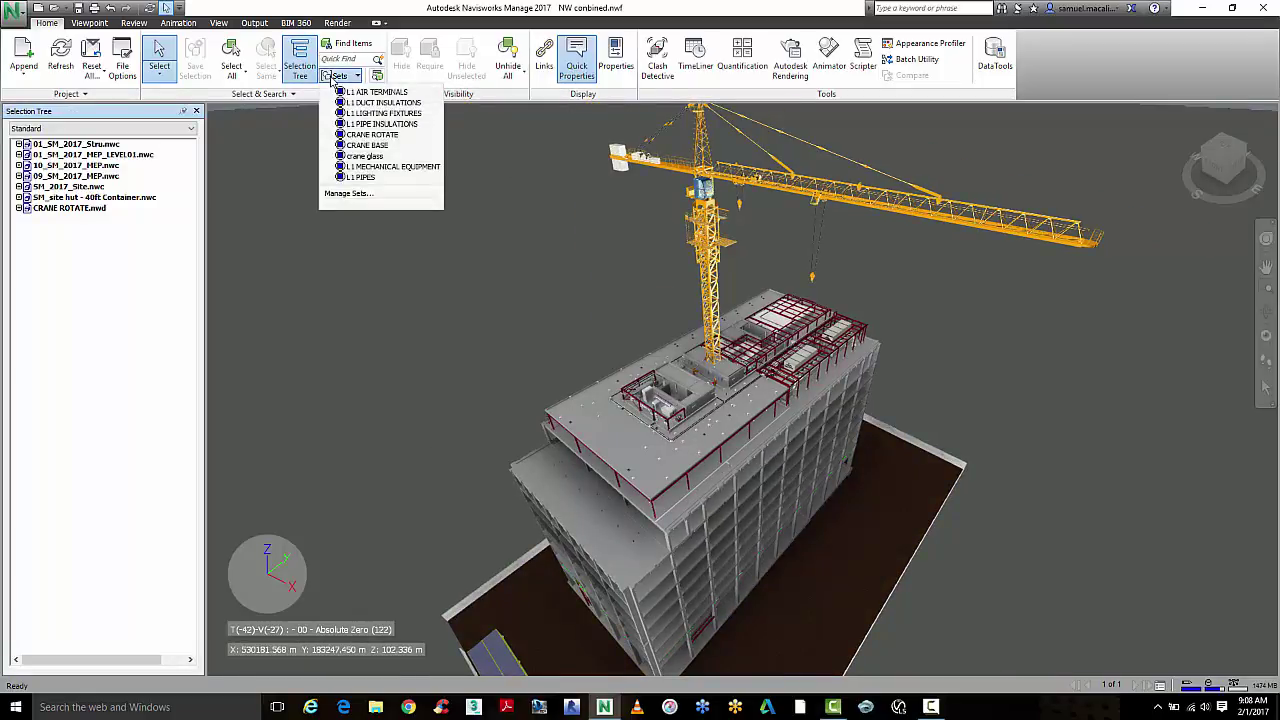
{"action": "left_click", "coordinate": [356, 194]}
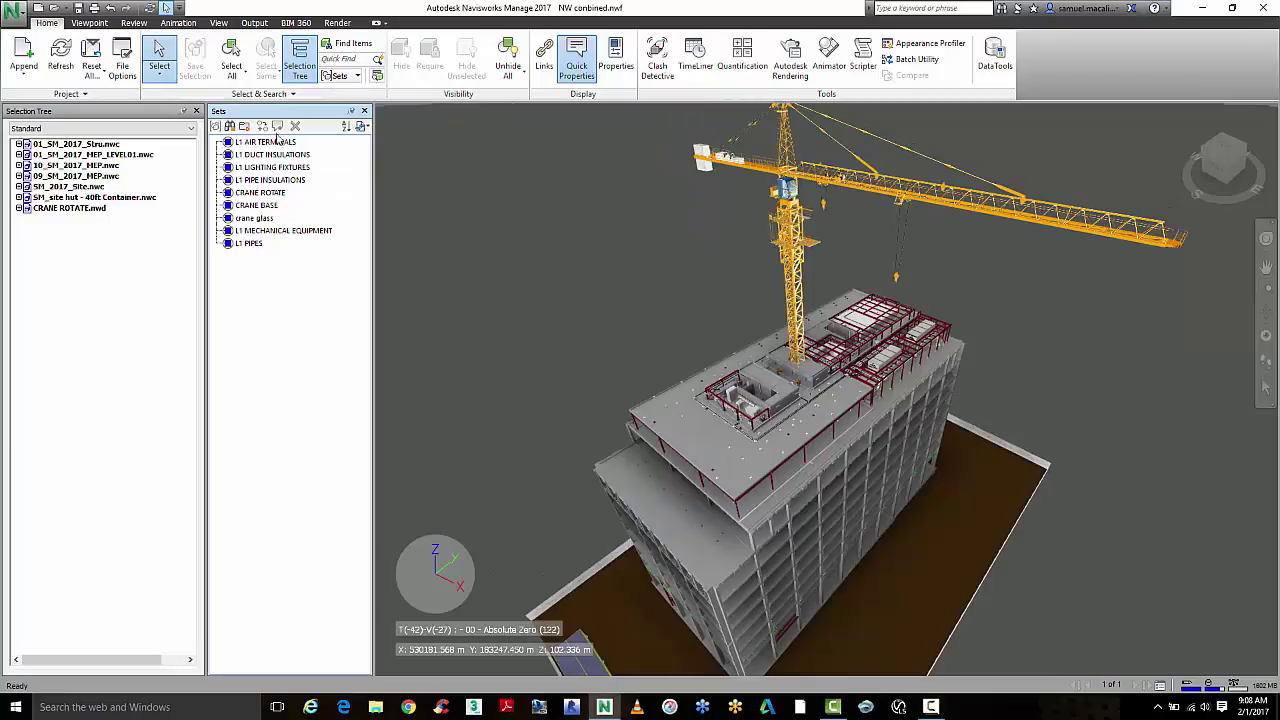
Step: Highlight each file in turn: Stru, MEP_LEVEL01, 10_MEP, 09_MEP, Site and the site hut models
{"action": "left_click", "coordinate": [87, 145]}
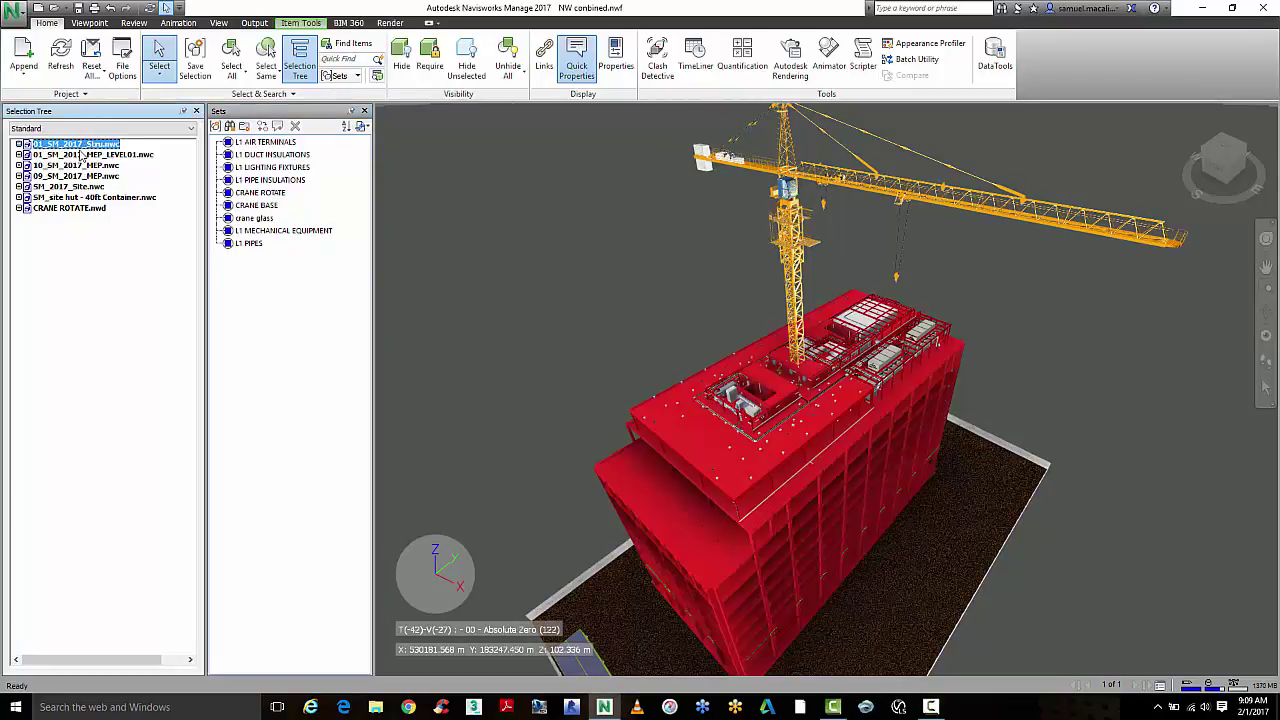
{"action": "left_click", "coordinate": [82, 155]}
{"action": "left_click", "coordinate": [80, 165]}
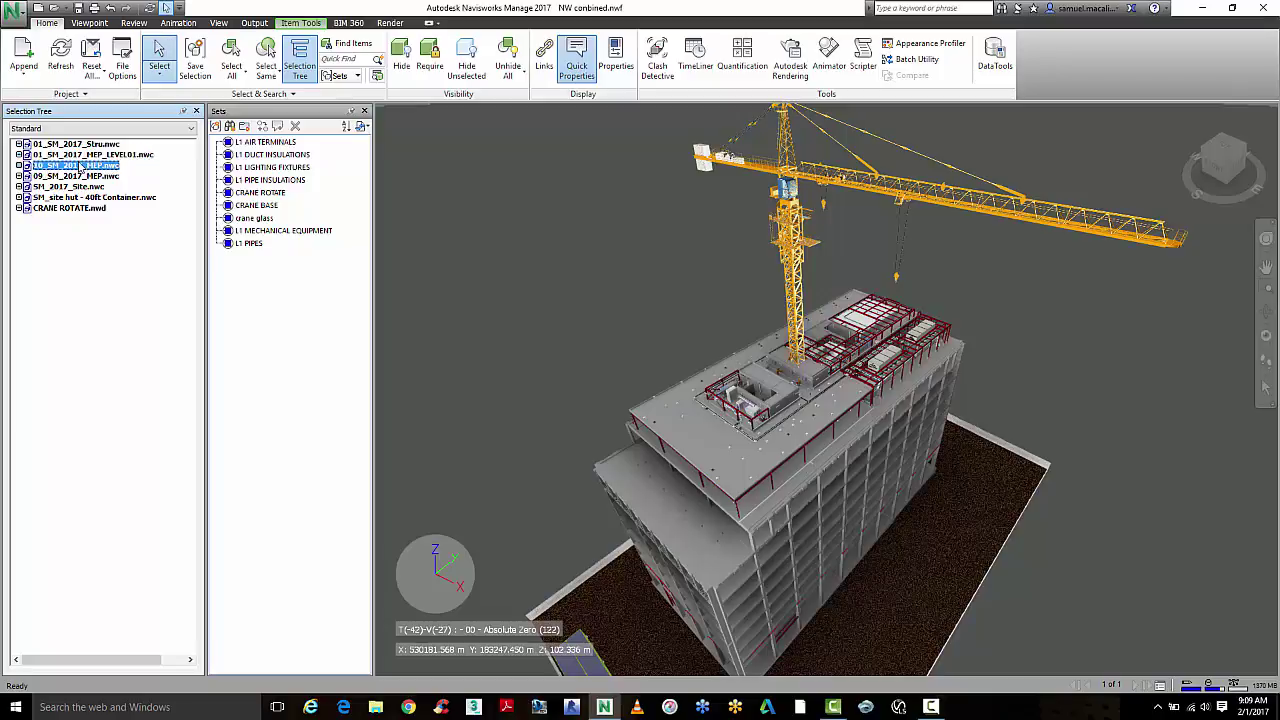
{"action": "left_click", "coordinate": [76, 177]}
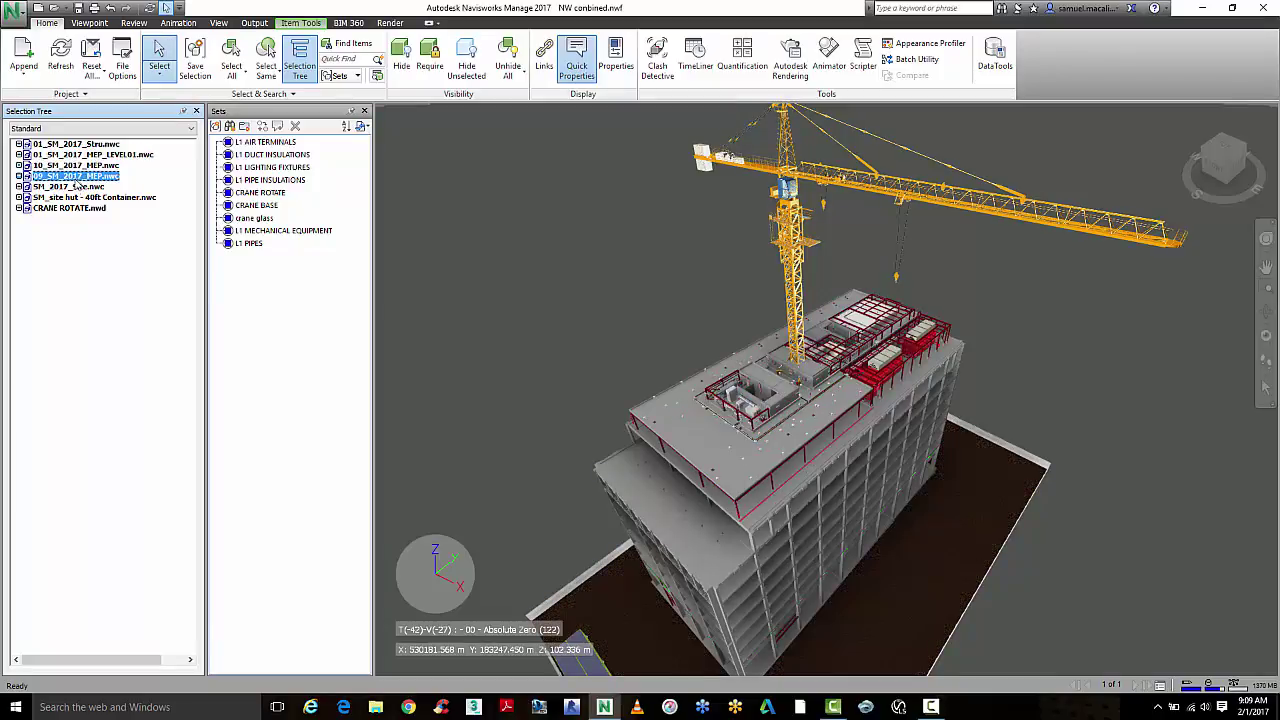
{"action": "left_click", "coordinate": [75, 187]}
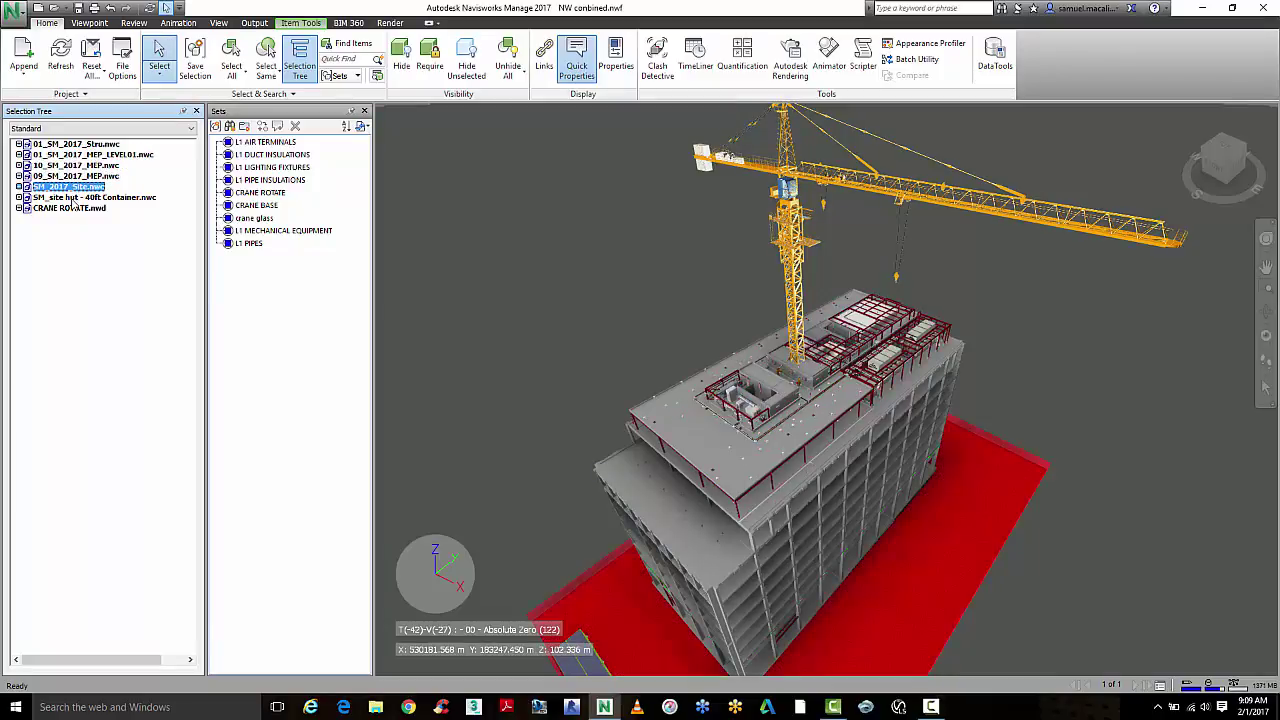
{"action": "left_click", "coordinate": [72, 198]}
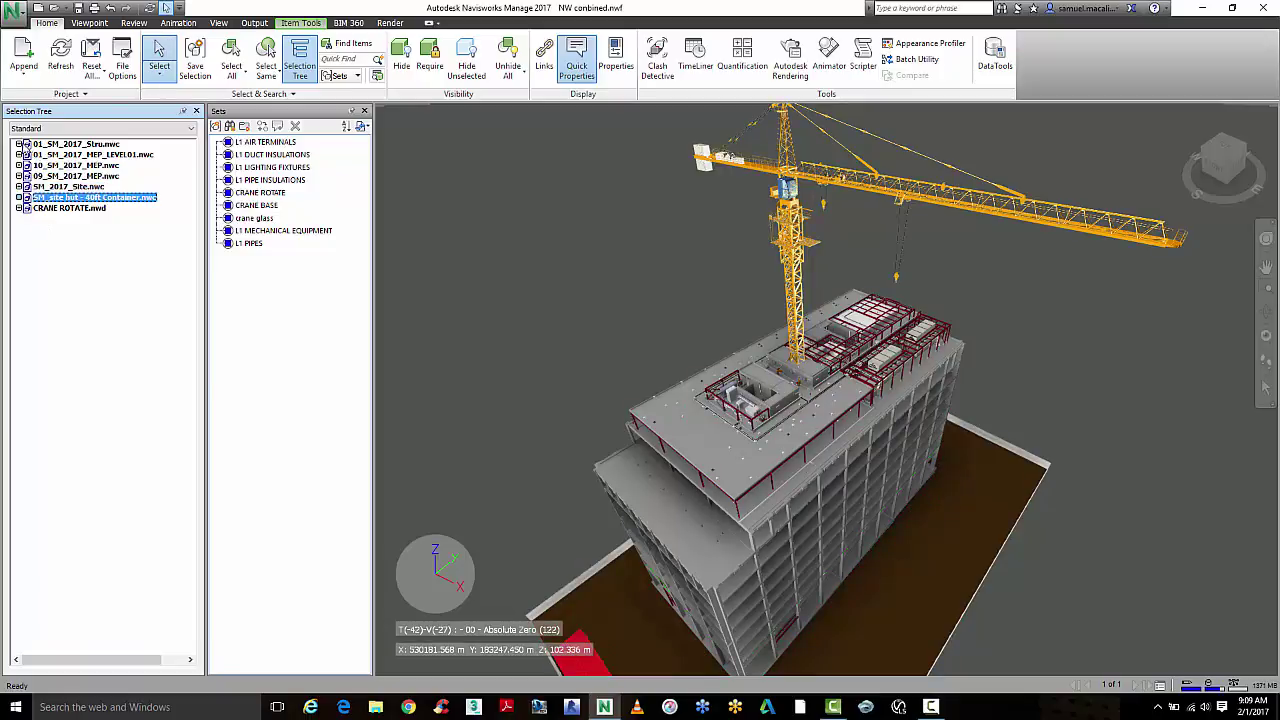
Step: Expand 01_SM_2017_Stru.nwc down to the 09 - NINTH FLOOR Structural Columns category
{"action": "left_click", "coordinate": [20, 144]}
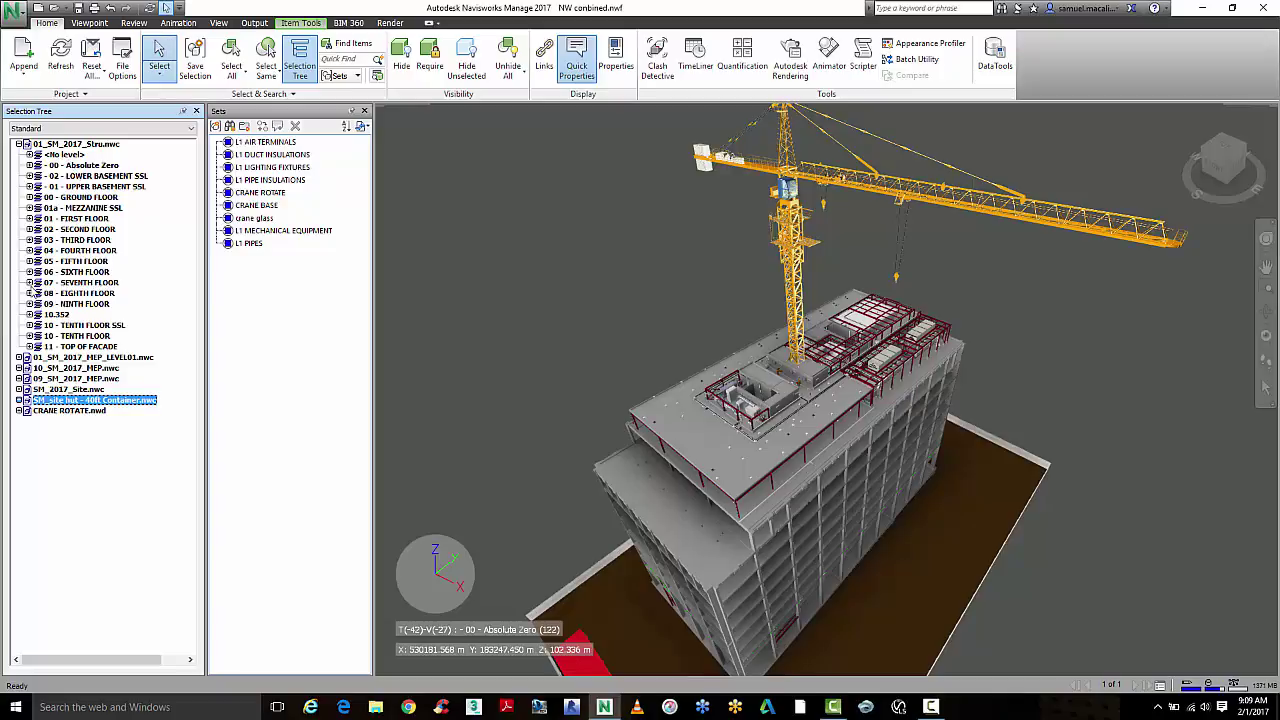
{"action": "left_click", "coordinate": [72, 304]}
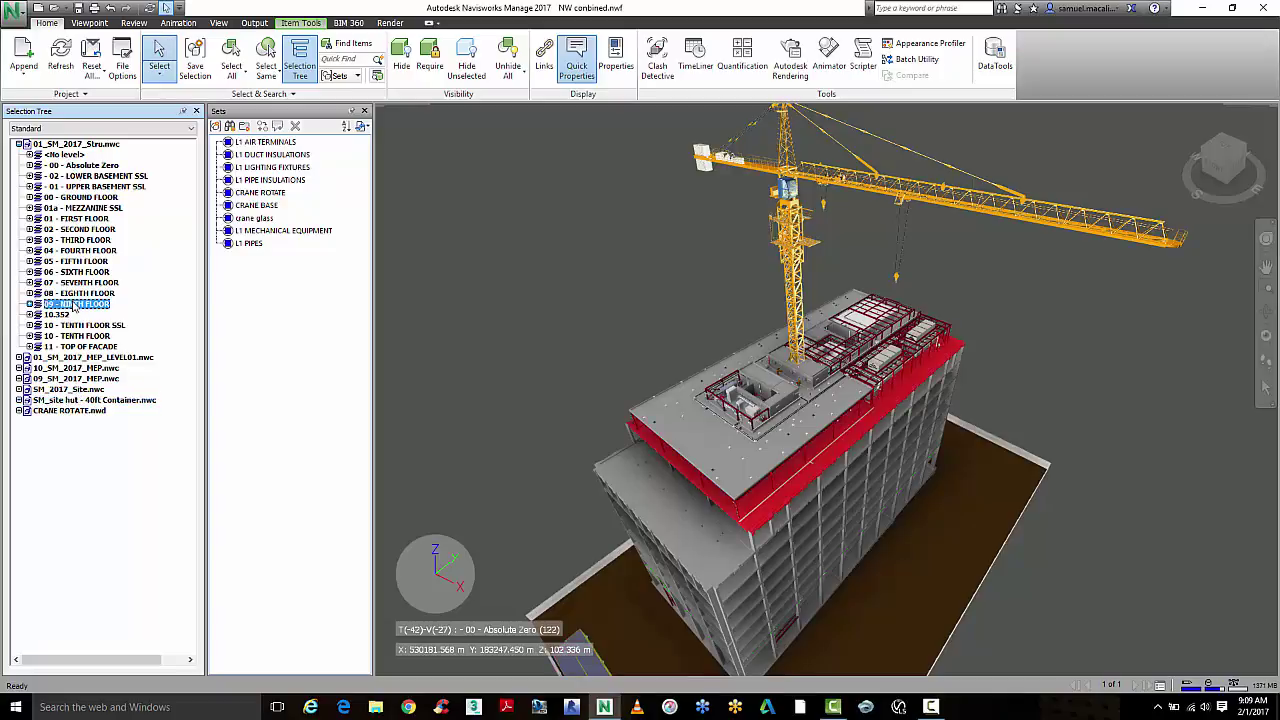
{"action": "left_click", "coordinate": [31, 304]}
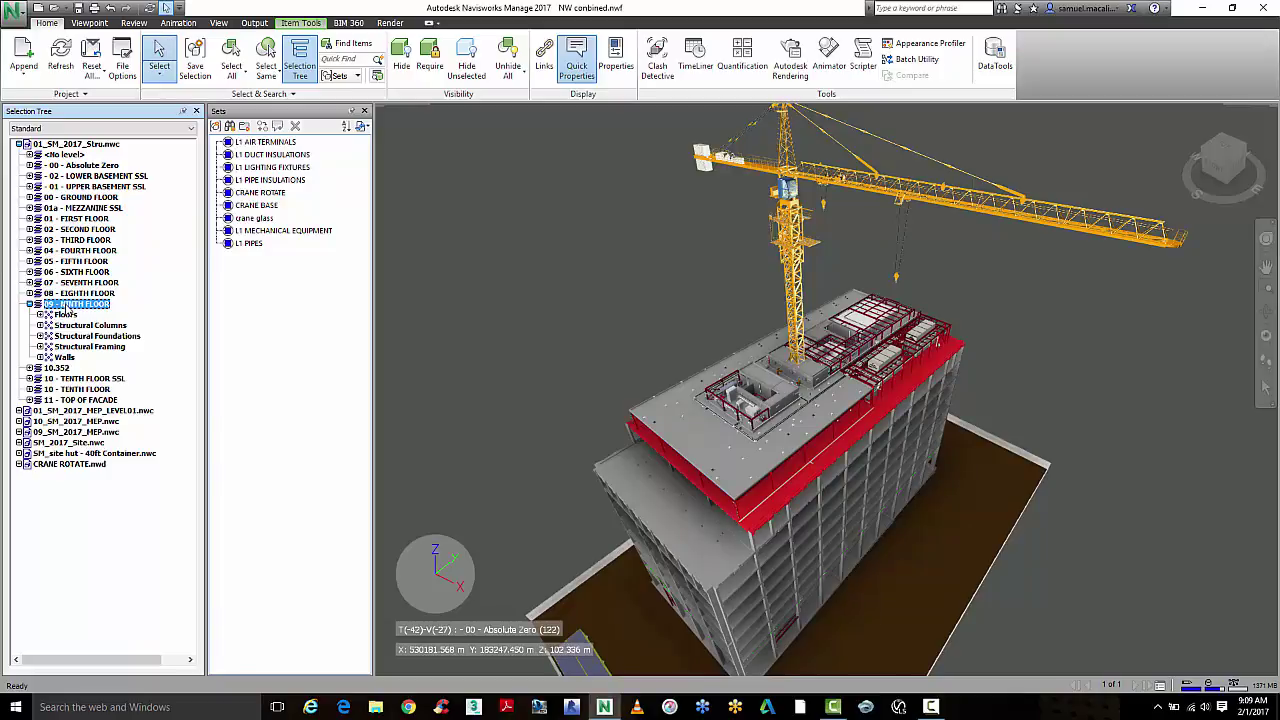
{"action": "left_click", "coordinate": [40, 325]}
{"action": "left_click", "coordinate": [66, 326]}
Step: Drill into the SC7 - CHS193.7x12.5 column and select its Metal - Steel 43-275 material
{"action": "left_click", "coordinate": [51, 336]}
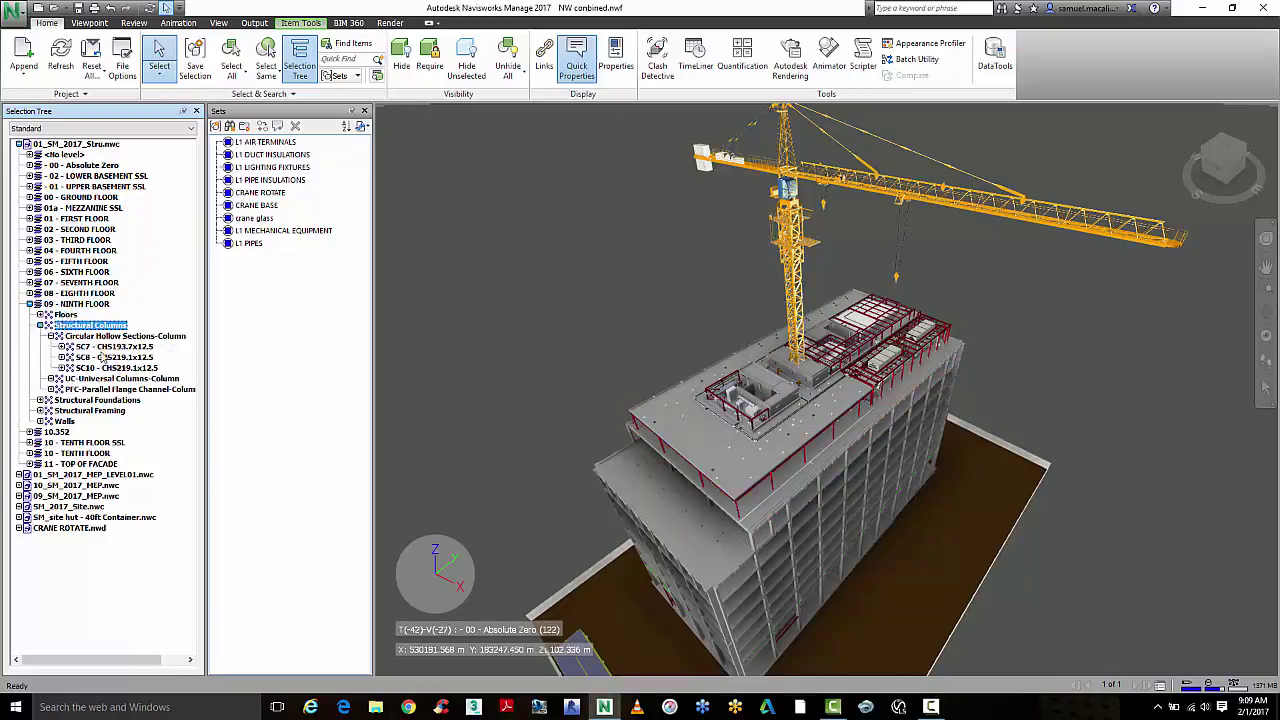
{"action": "left_click", "coordinate": [61, 346]}
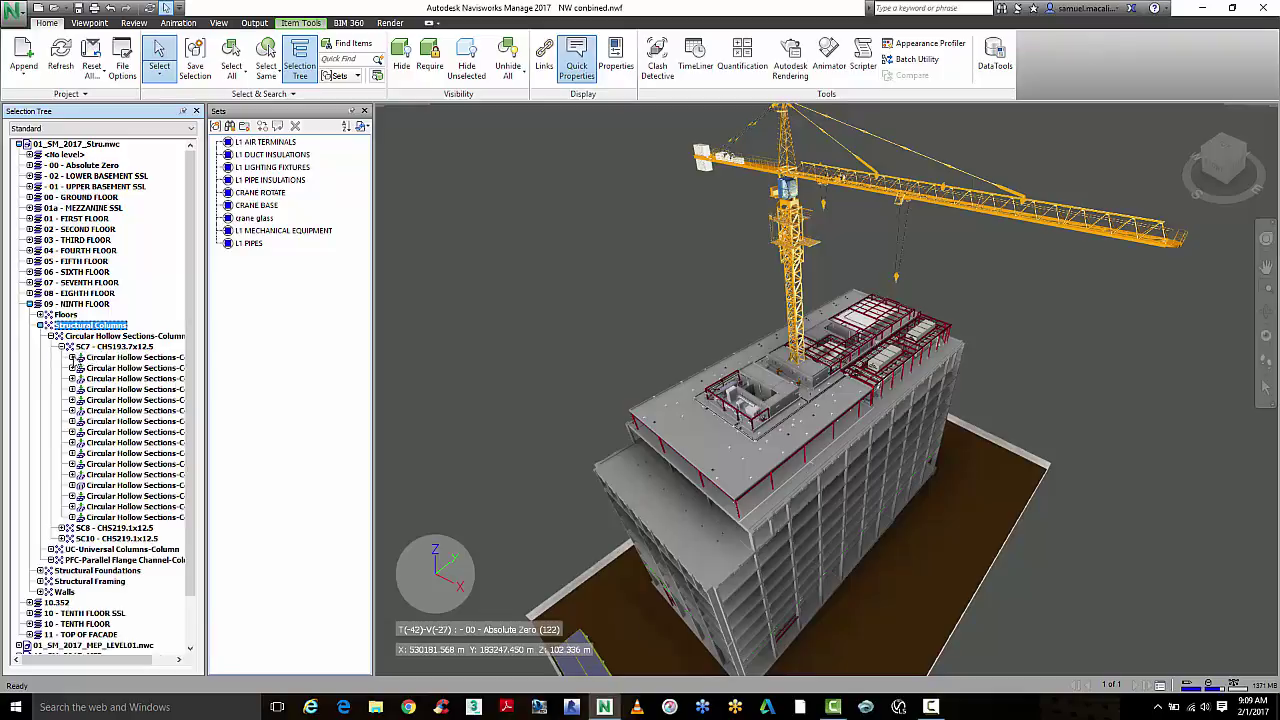
{"action": "left_click", "coordinate": [72, 357]}
{"action": "left_click", "coordinate": [84, 368]}
{"action": "left_click", "coordinate": [117, 379]}
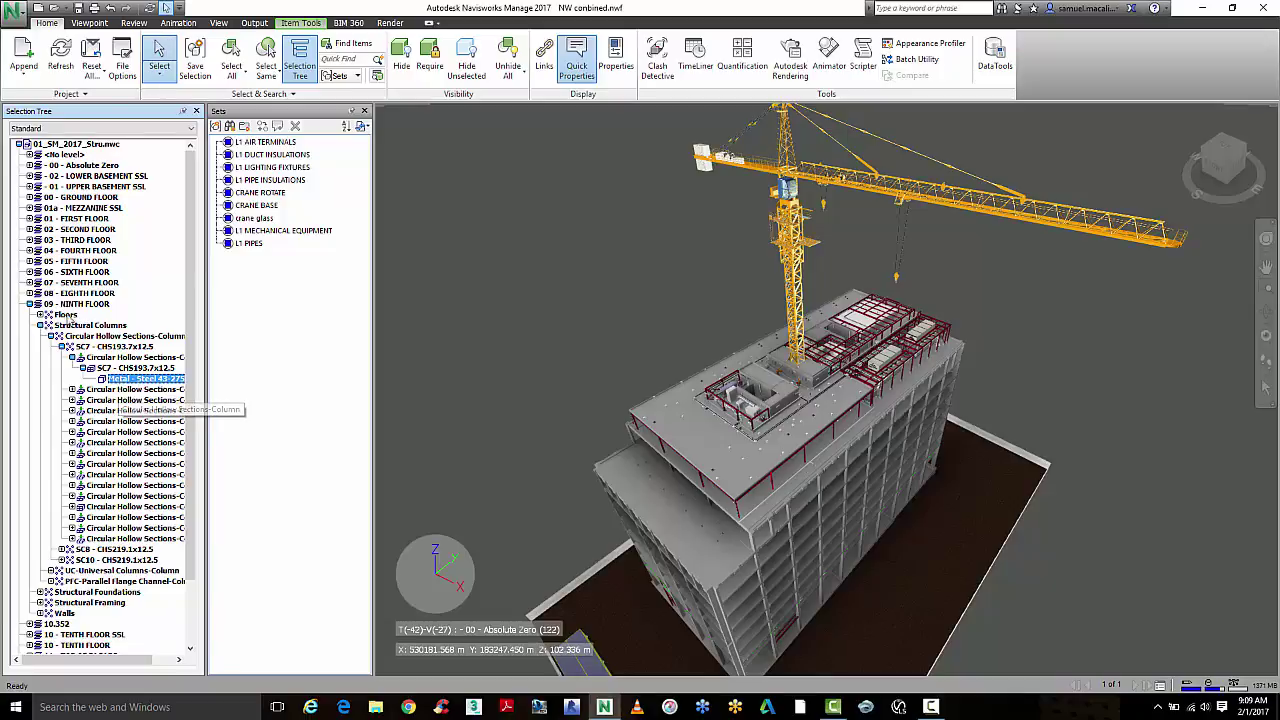
{"action": "left_click", "coordinate": [112, 369]}
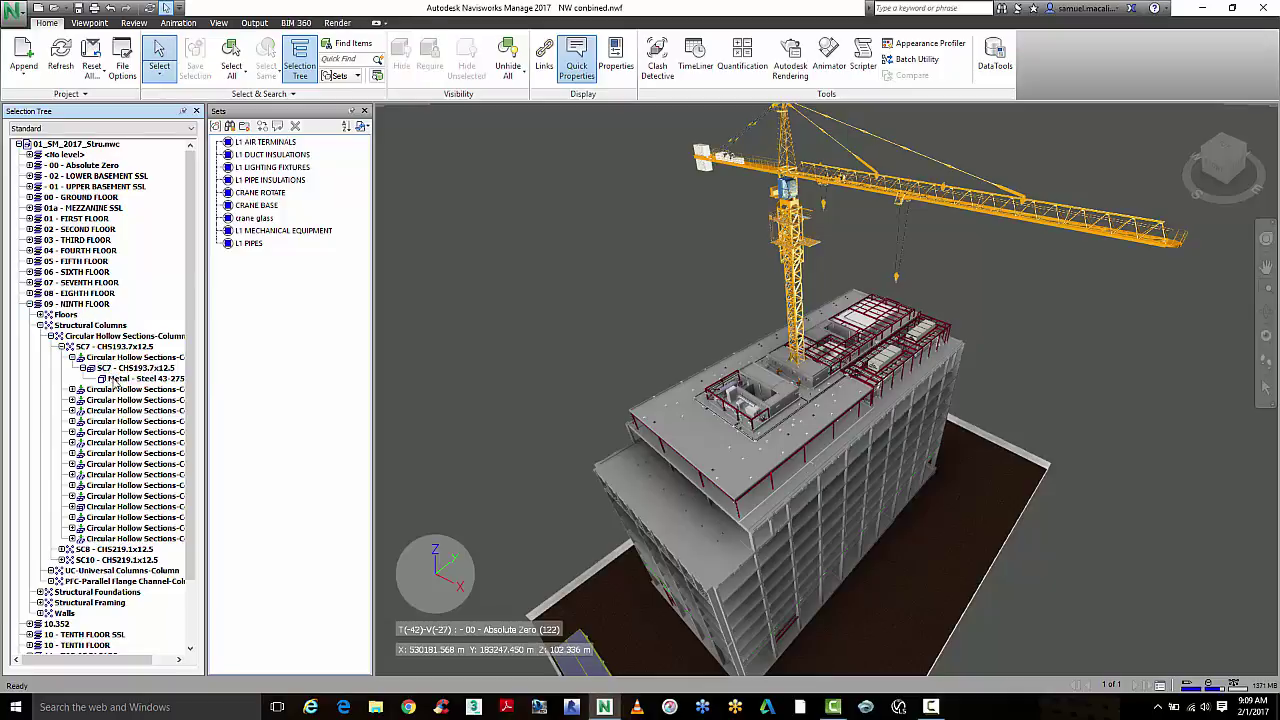
{"action": "left_click", "coordinate": [117, 379]}
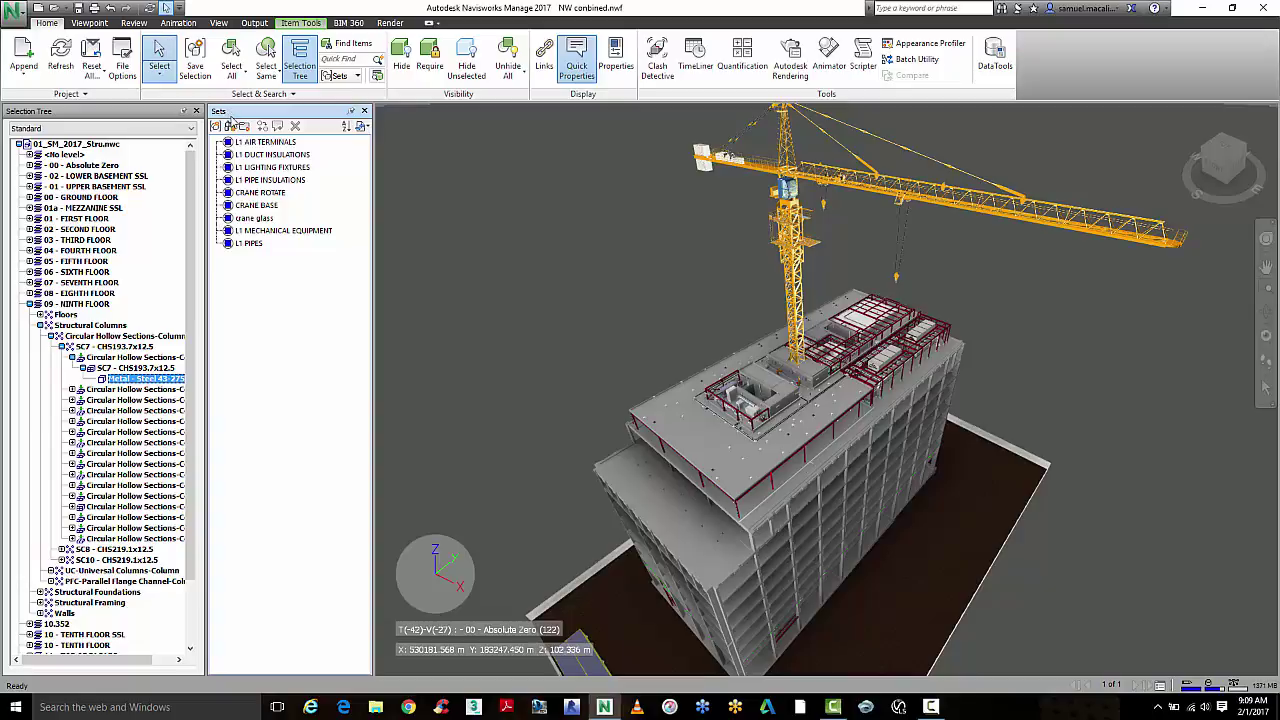
Step: Recall the L1 AIR TERMINALS, CRANE ROTATE and CRANE BASE sets
{"action": "left_click", "coordinate": [255, 145]}
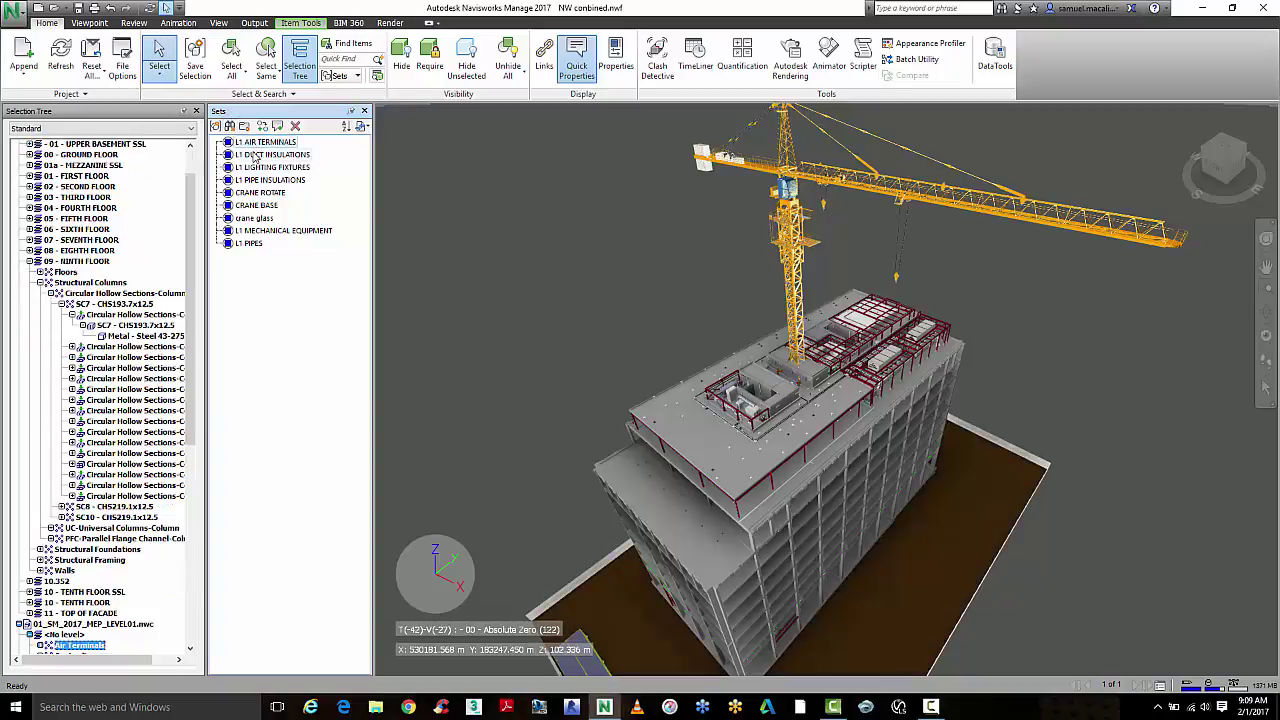
{"action": "left_click", "coordinate": [252, 193]}
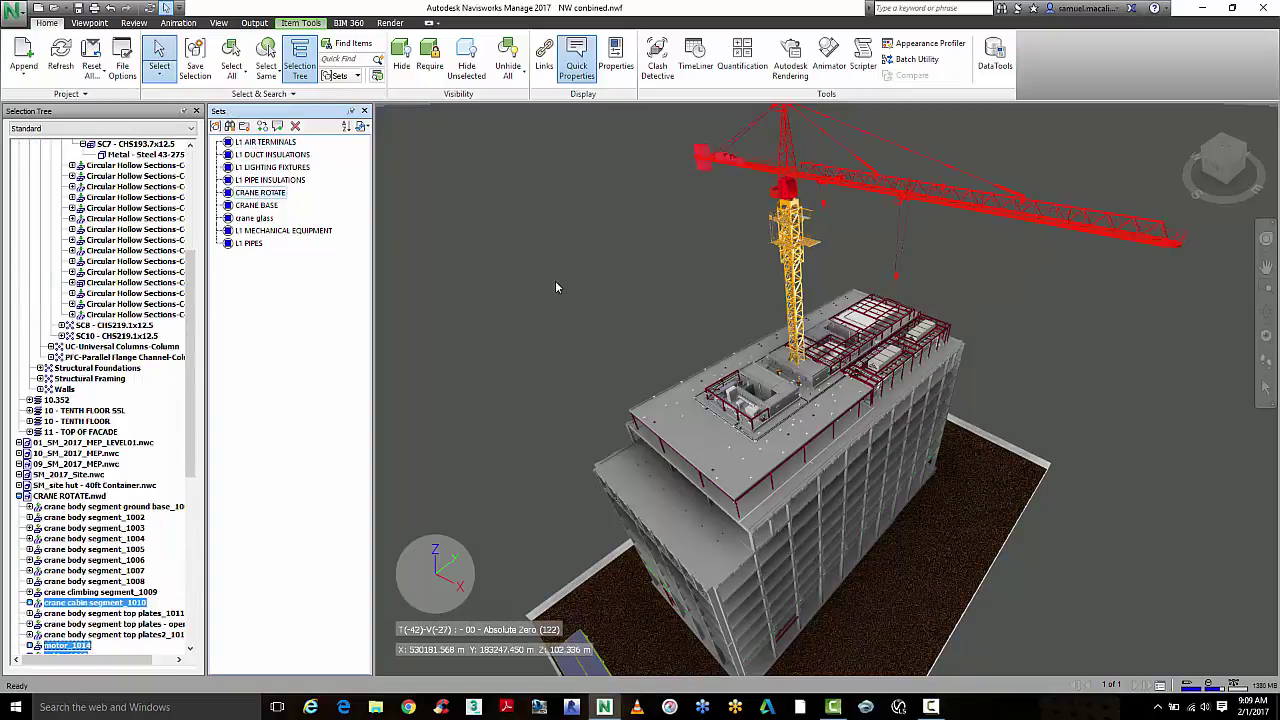
{"action": "left_click_drag", "start_coordinate": [520, 268], "coordinate": [494, 277]}
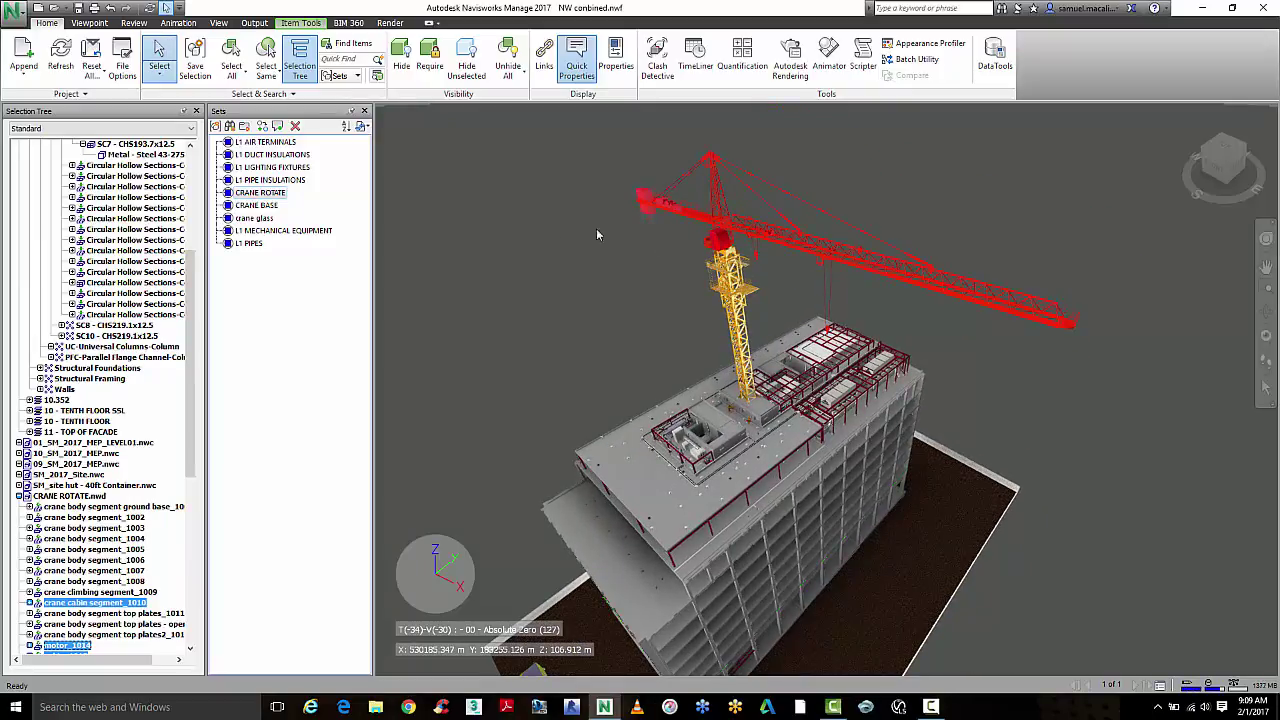
{"action": "left_click", "coordinate": [272, 206]}
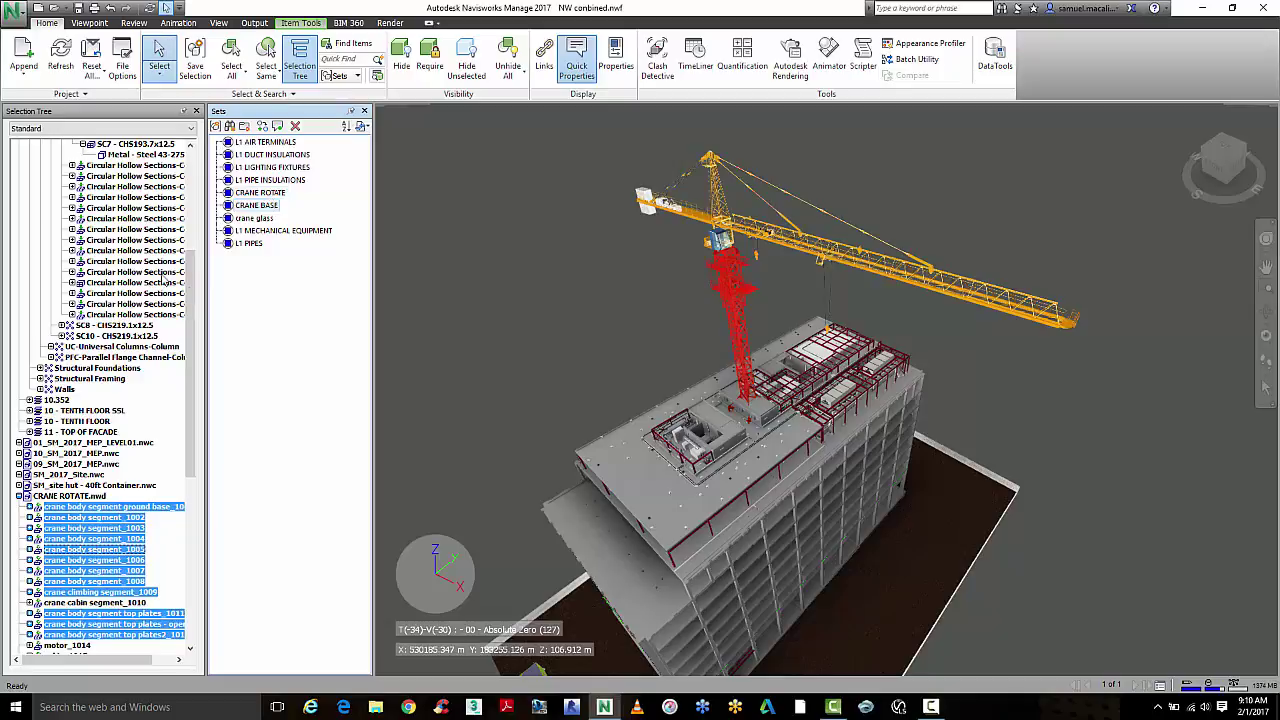
Step: Collapse the structural branch and expand CRANE ROTATE.nwd to list its crane segments
{"action": "left_click_drag", "start_coordinate": [192, 372], "coordinate": [12, 283]}
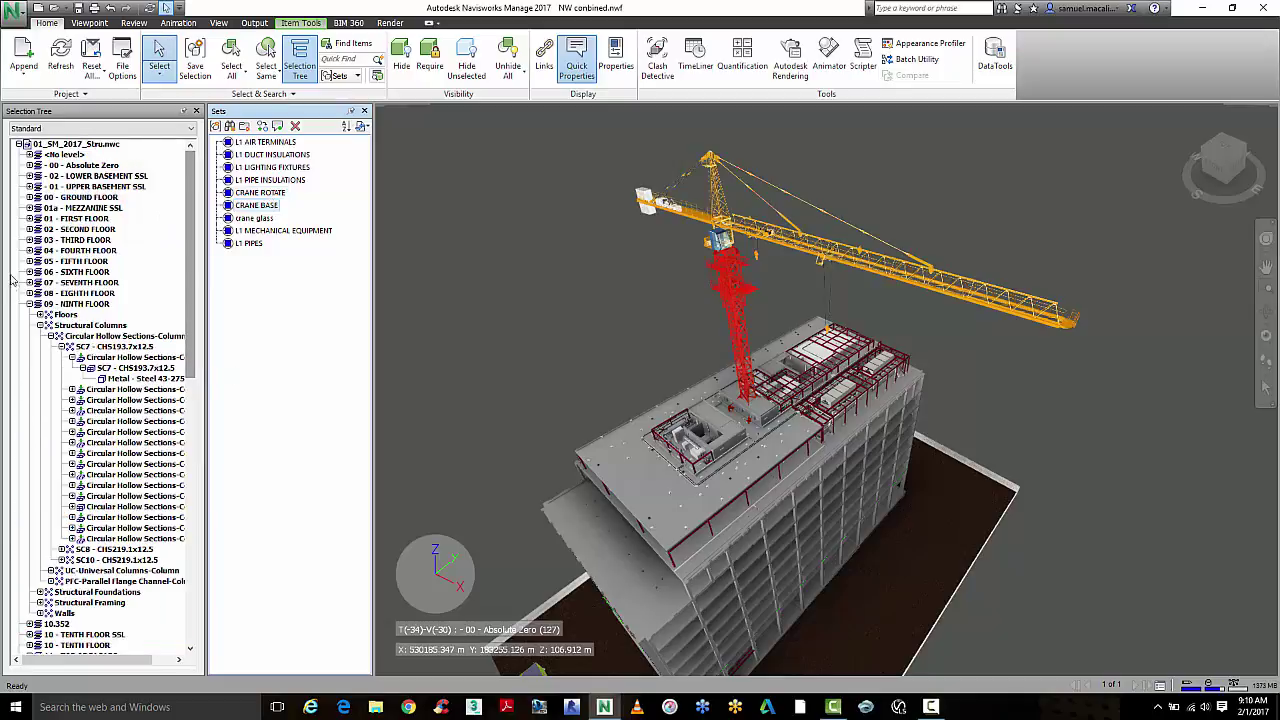
{"action": "left_click", "coordinate": [18, 144]}
{"action": "left_click", "coordinate": [18, 208]}
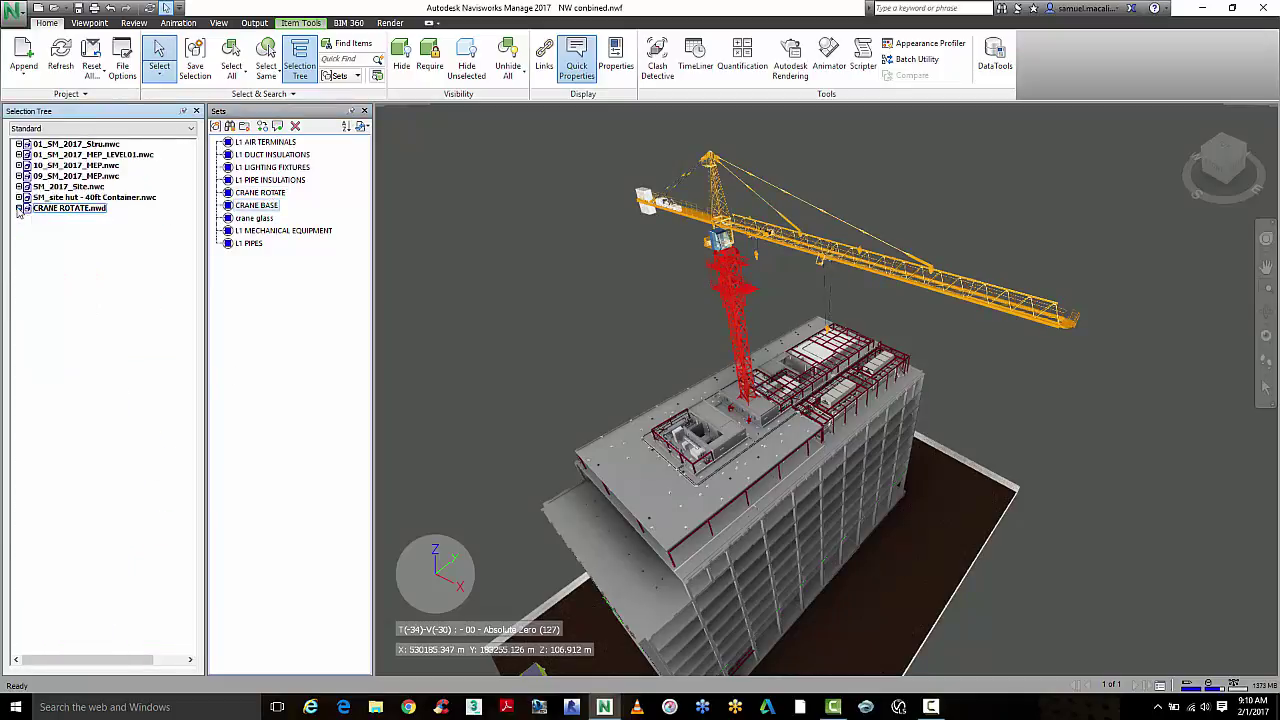
{"action": "left_click", "coordinate": [80, 209]}
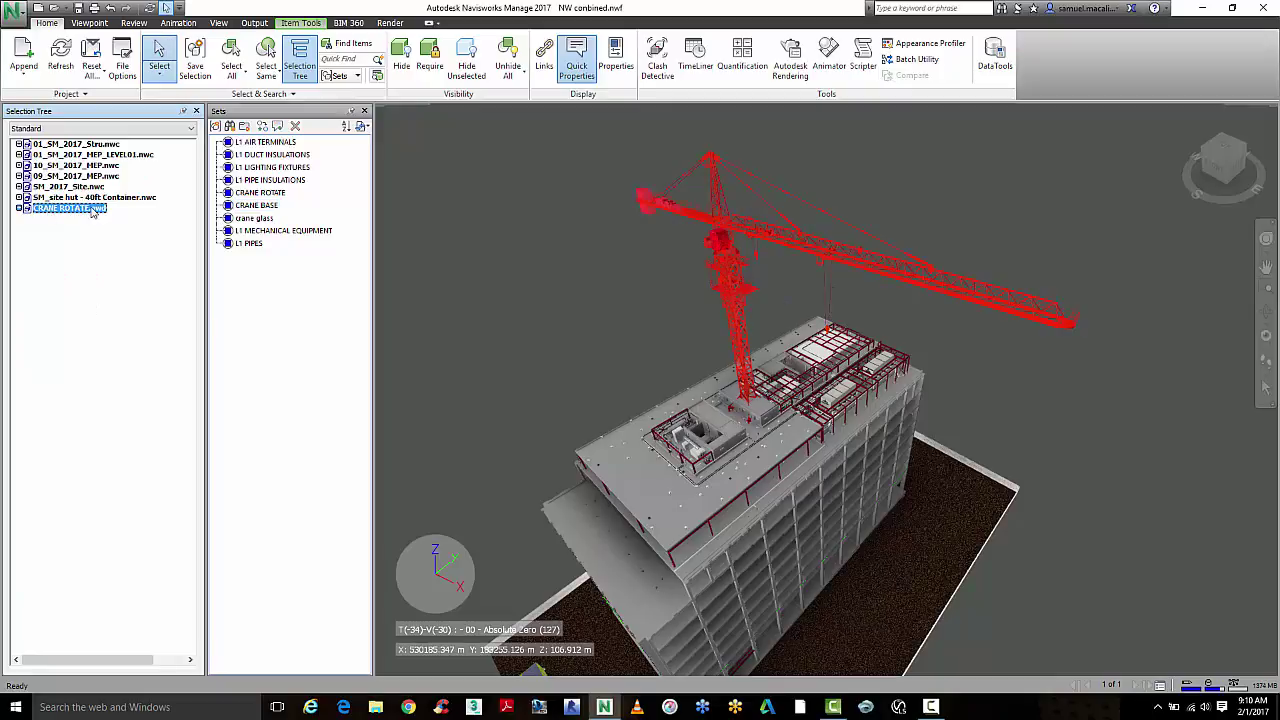
{"action": "left_click", "coordinate": [19, 209]}
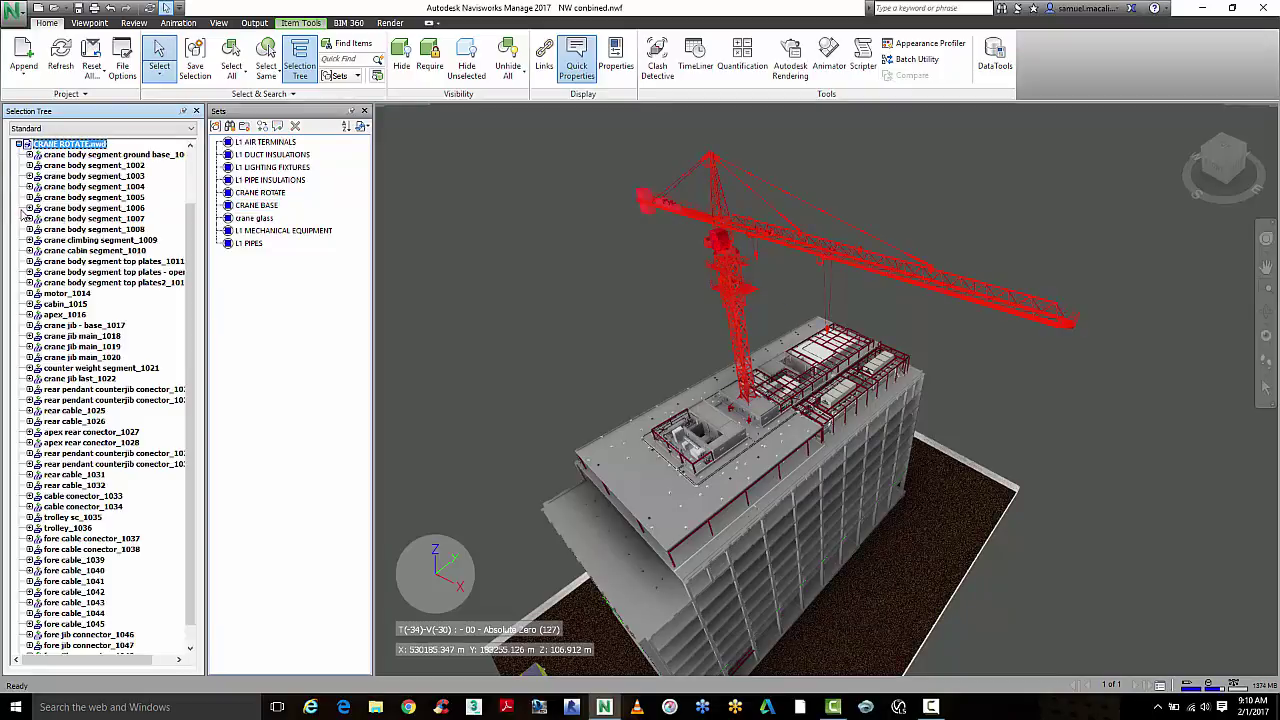
Step: Alternate between the CRANE ROTATE and CRANE BASE sets to compare their tree items
{"action": "left_click", "coordinate": [256, 195]}
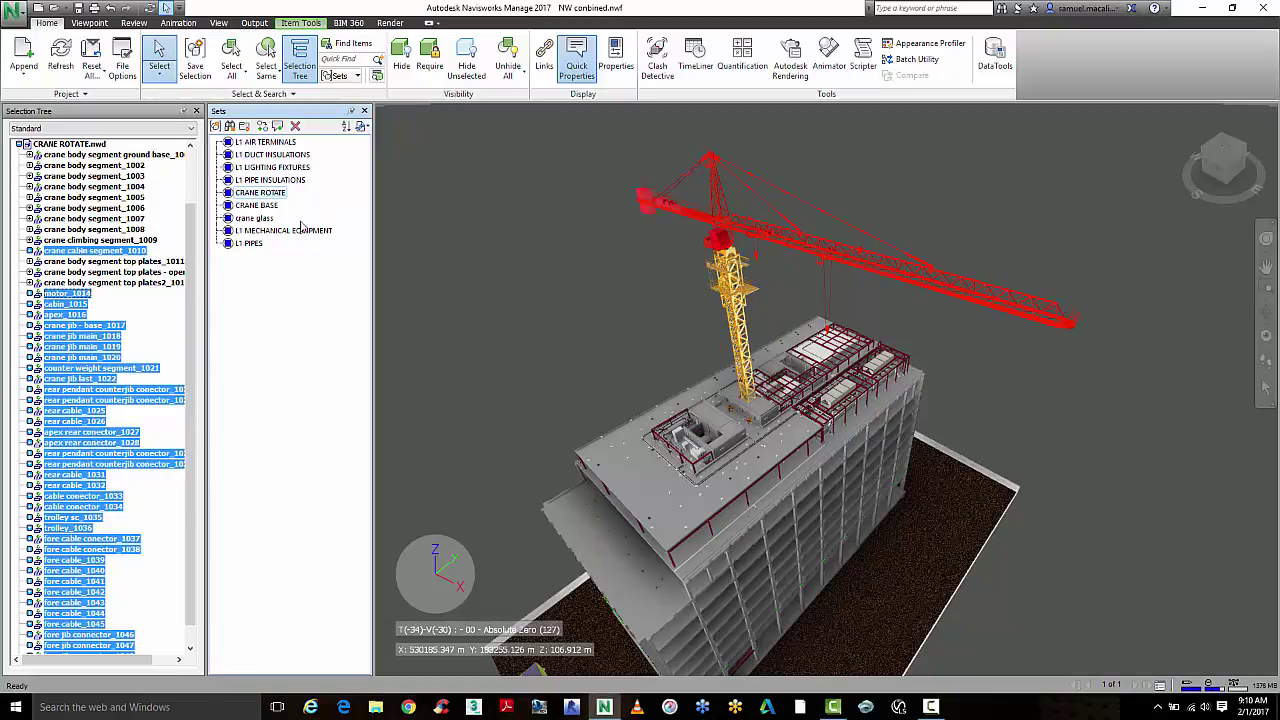
{"action": "left_click", "coordinate": [256, 205]}
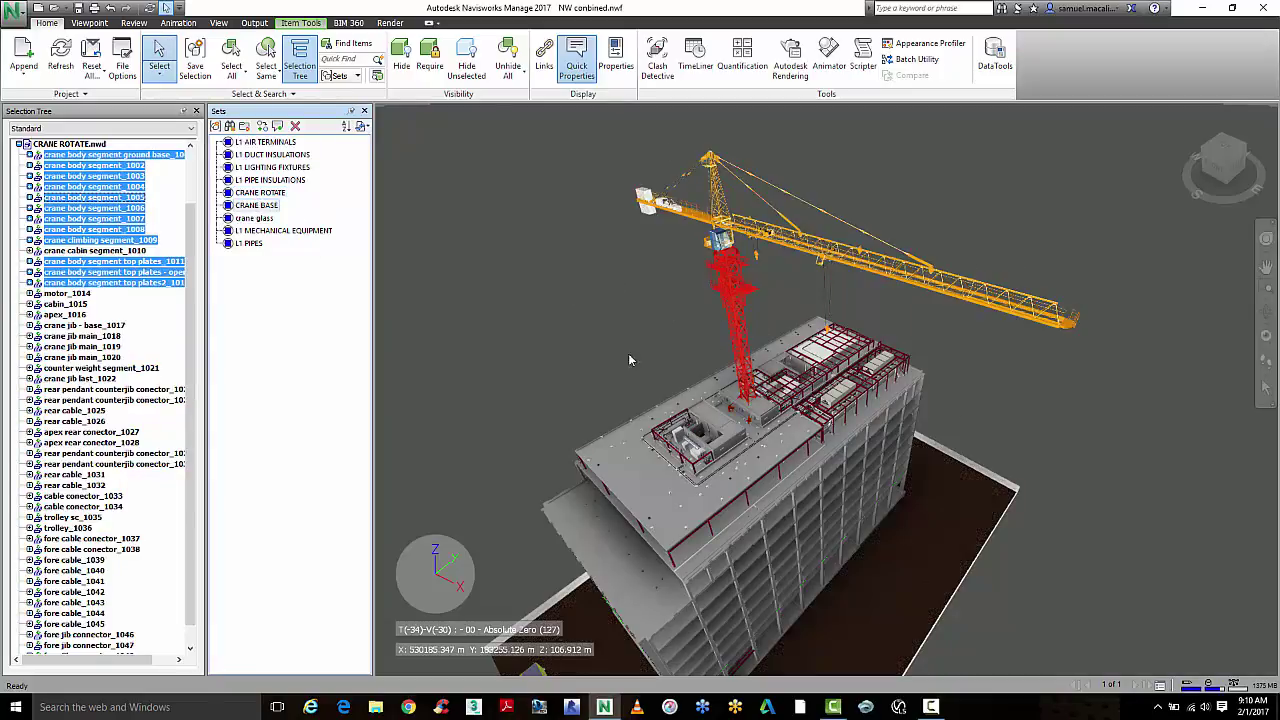
{"action": "left_click", "coordinate": [262, 193]}
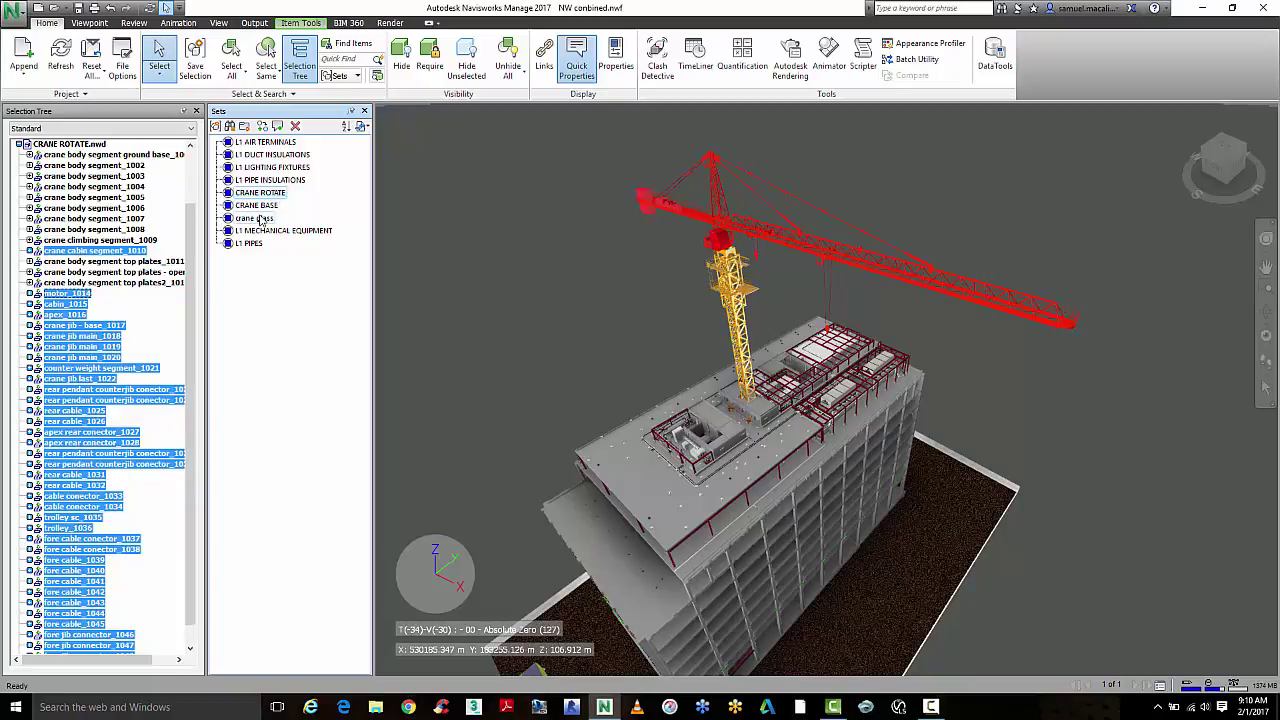
{"action": "left_click", "coordinate": [262, 218]}
{"action": "left_click", "coordinate": [257, 206]}
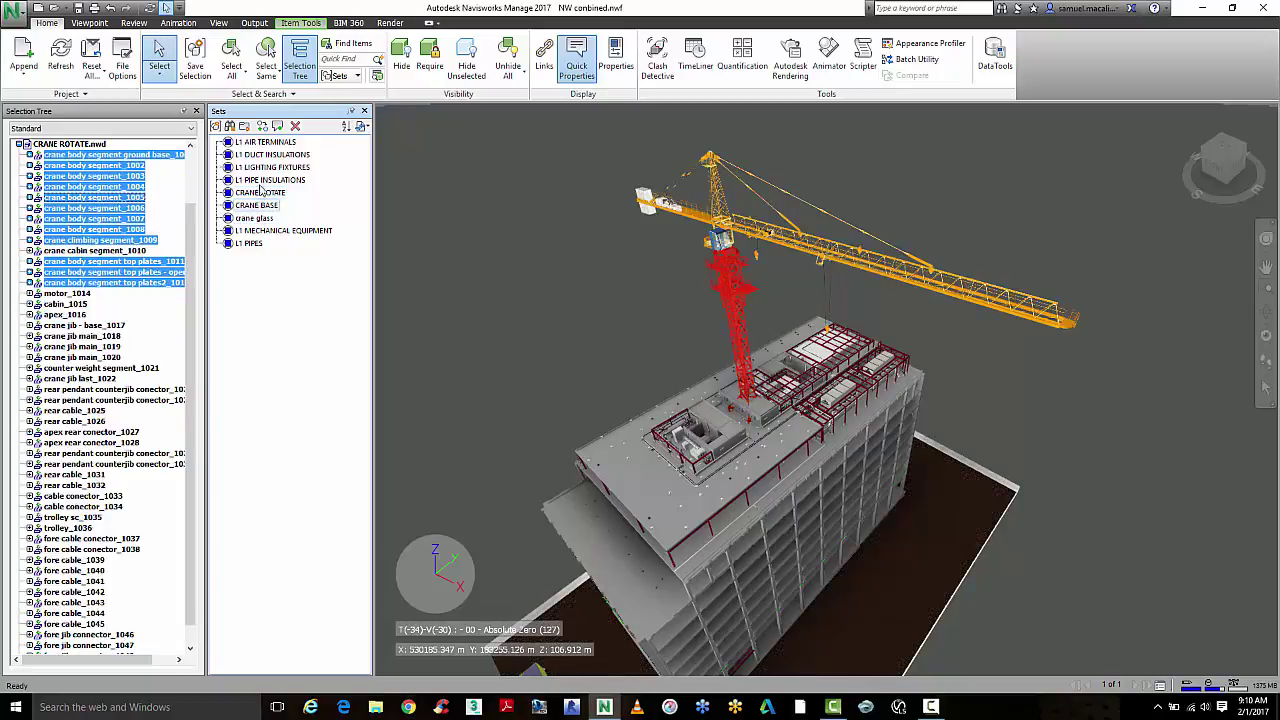
Step: Recall the L1 pipe insulations, lighting fixtures, duct insulations, mechanical equipment and pipes sets
{"action": "left_click", "coordinate": [265, 180]}
{"action": "left_click", "coordinate": [268, 168]}
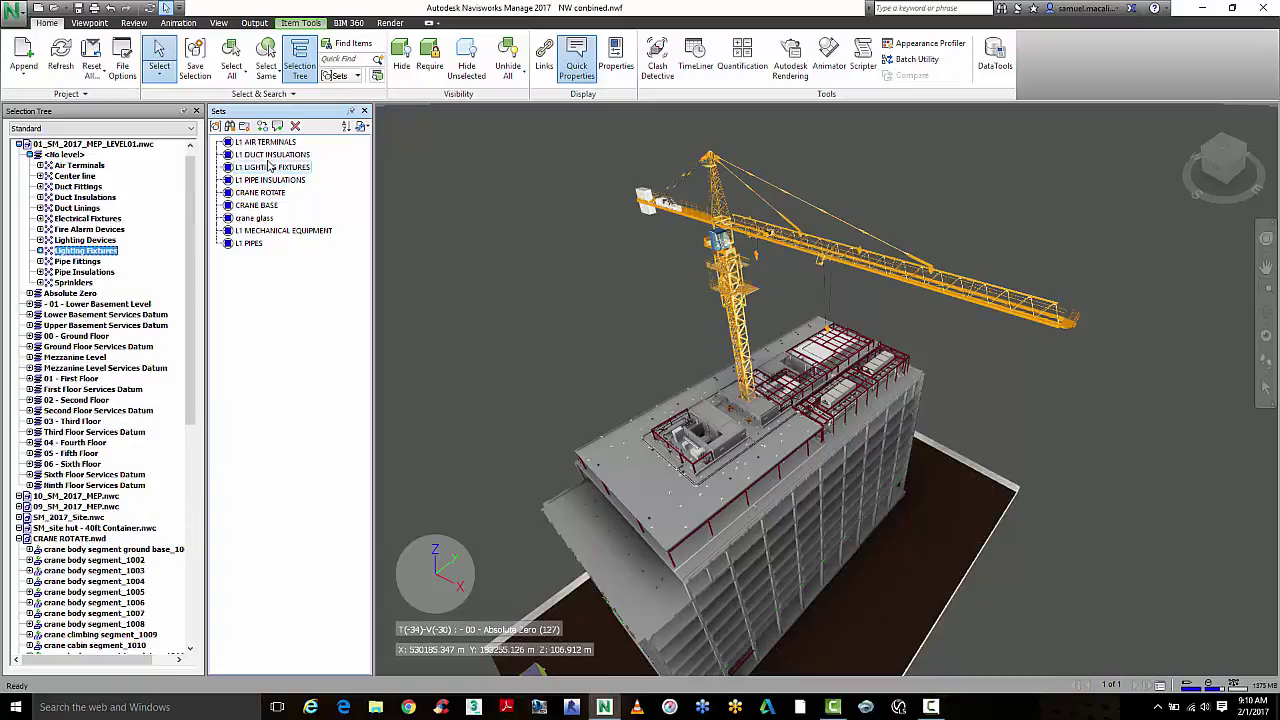
{"action": "left_click", "coordinate": [270, 157]}
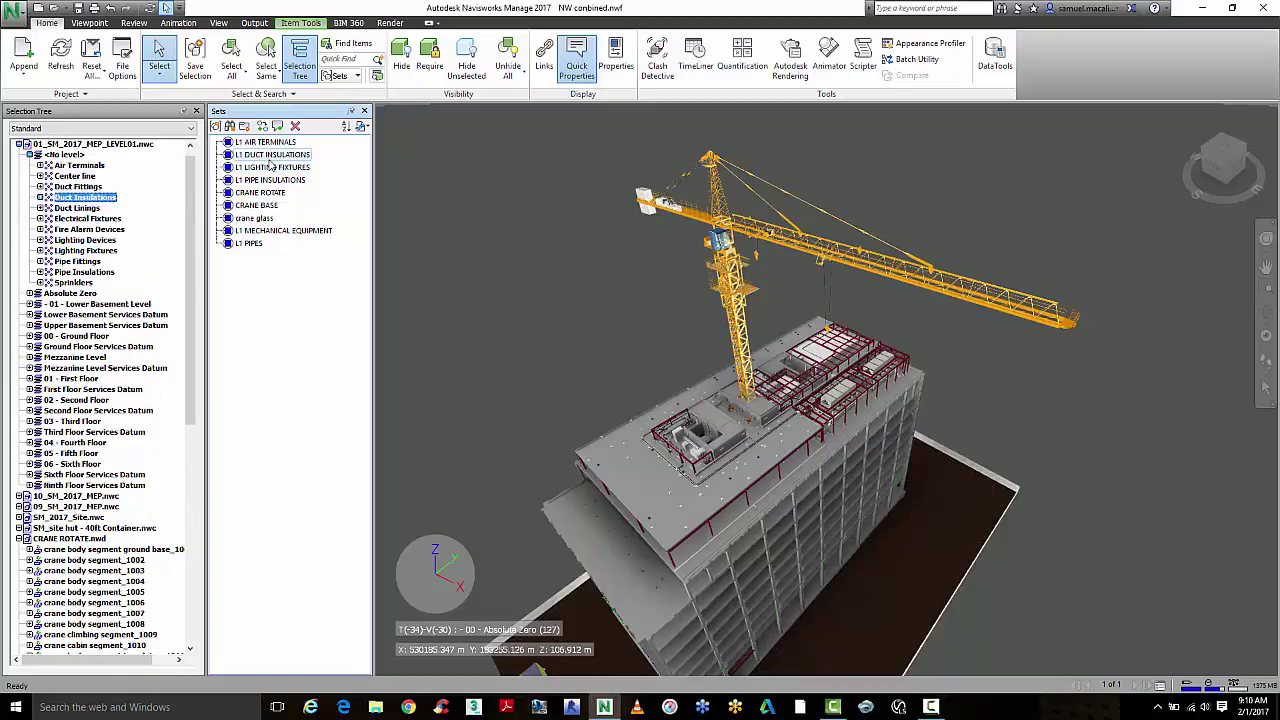
{"action": "left_click", "coordinate": [247, 231]}
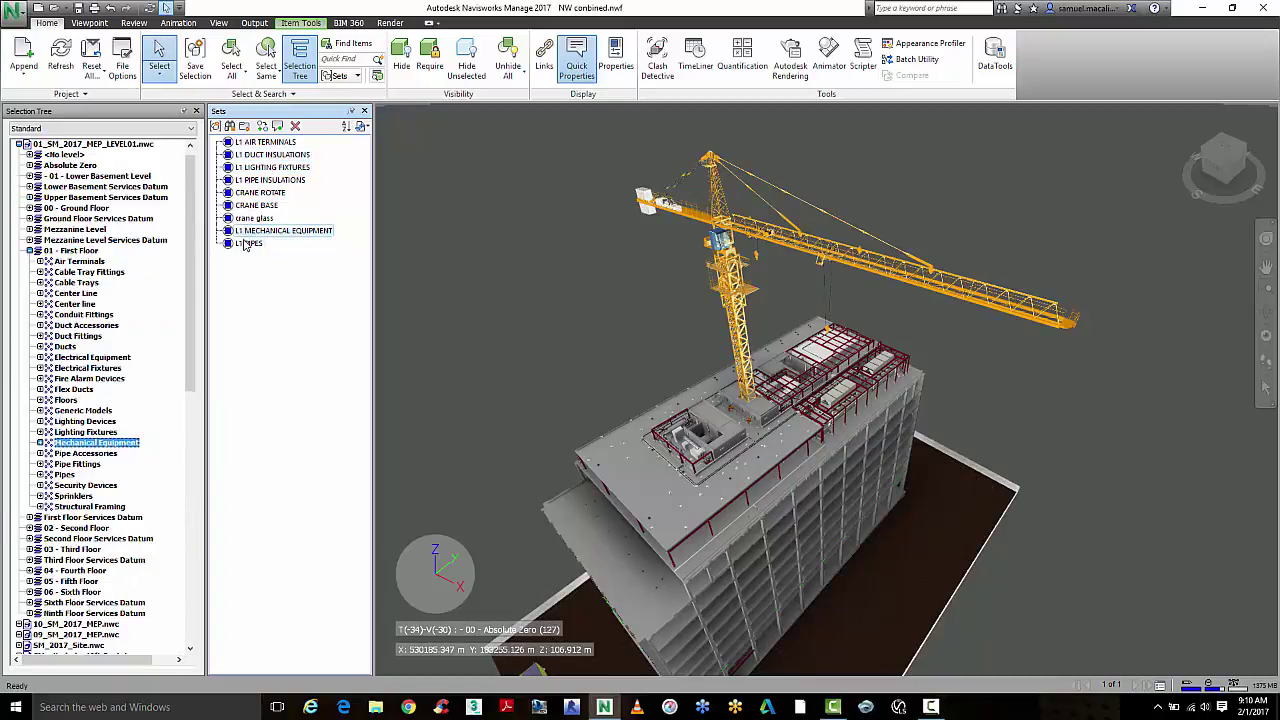
{"action": "left_click", "coordinate": [246, 244]}
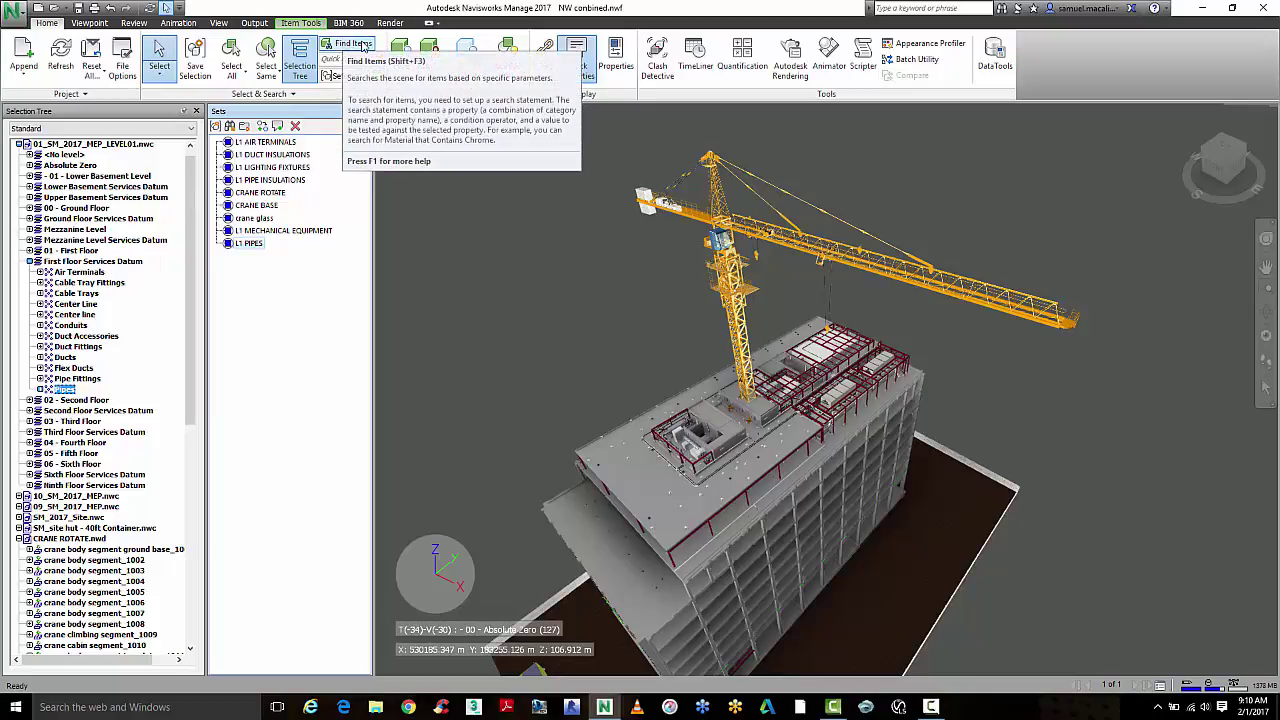
Step: Open Find Items, deselect everything, and orbit closer to the building's upper floors
{"action": "left_click", "coordinate": [363, 47]}
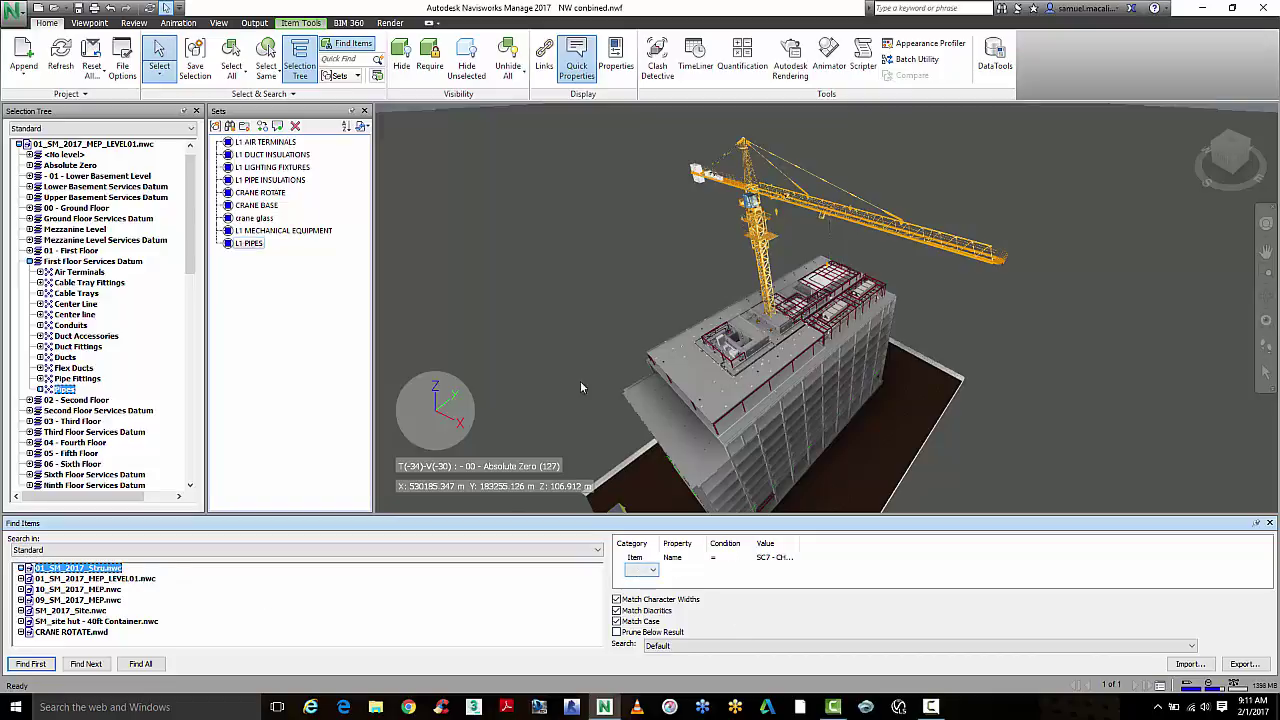
{"action": "left_click", "coordinate": [602, 204]}
{"action": "middle_click_drag", "start_coordinate": [600, 231], "coordinate": [661, 300], "text": "shift"}
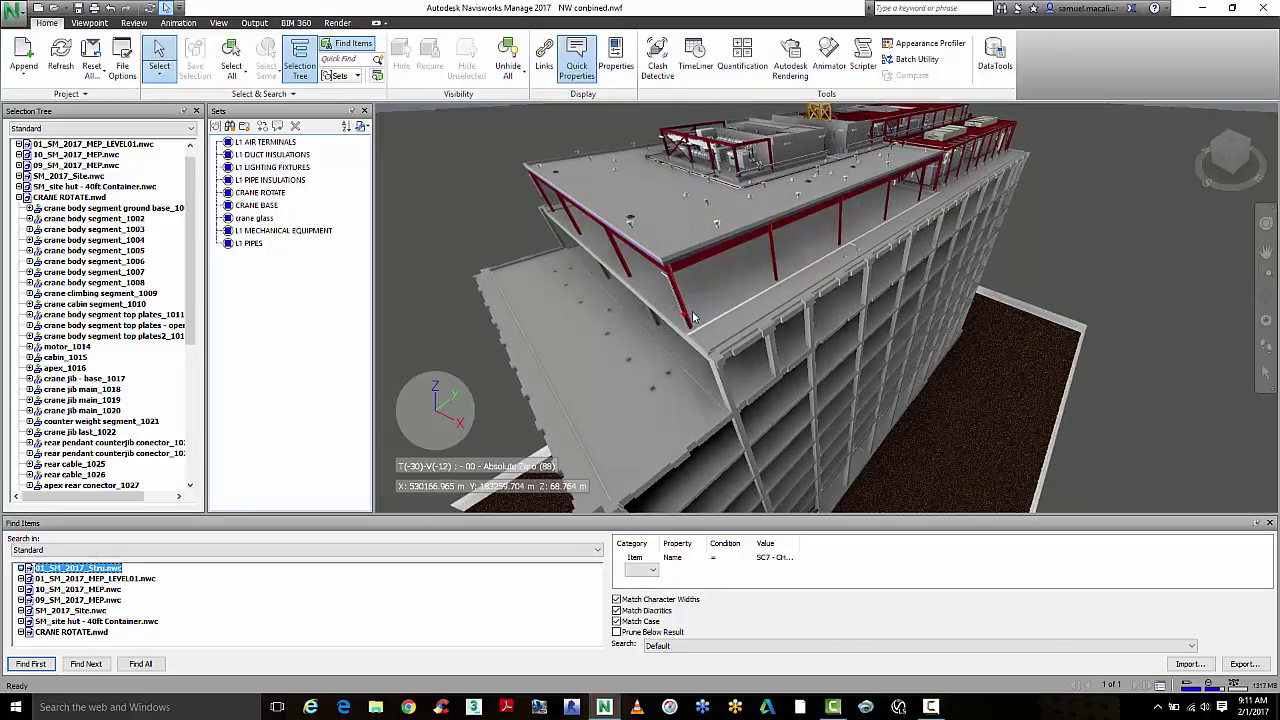
Step: Select the red SC7 column and review its Revit Material, Autodesk Material and Item properties
{"action": "left_click", "coordinate": [689, 323]}
{"action": "left_click", "coordinate": [615, 58]}
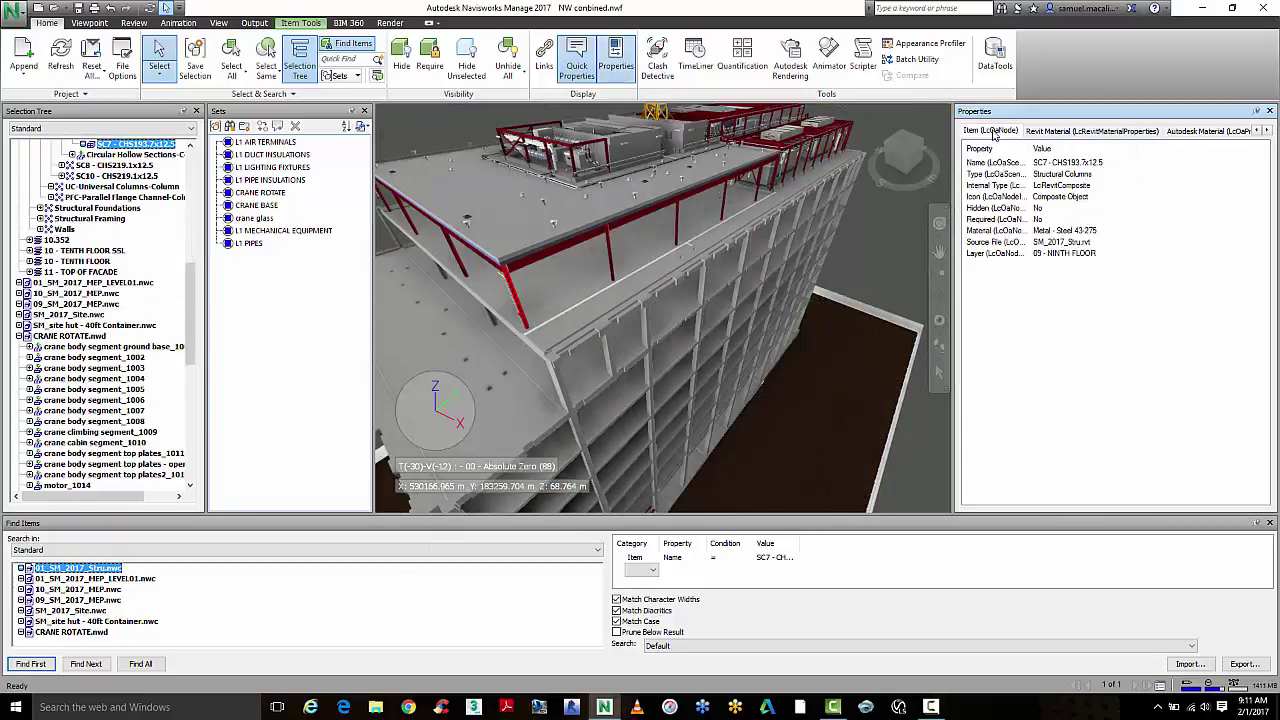
{"action": "left_click", "coordinate": [1069, 136]}
{"action": "left_click", "coordinate": [1241, 131]}
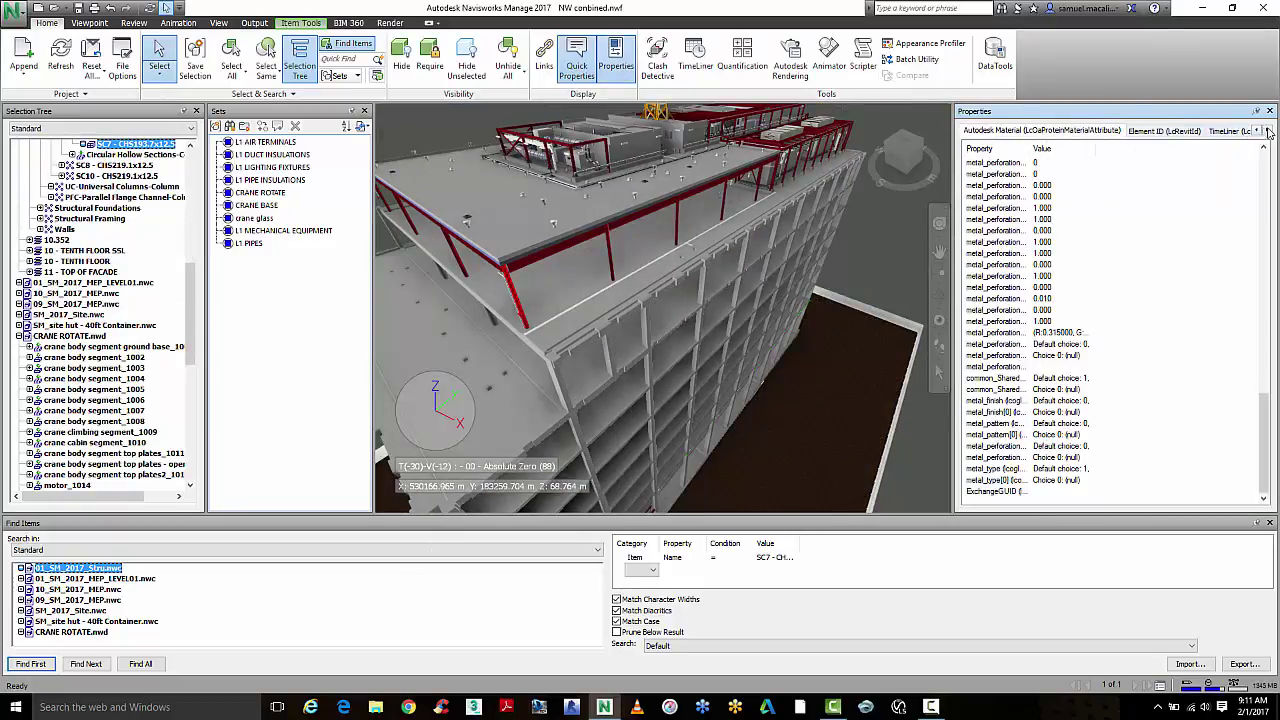
{"action": "left_click", "coordinate": [1268, 131]}
{"action": "left_click", "coordinate": [1258, 131]}
{"action": "left_click", "coordinate": [1258, 131]}
{"action": "left_click", "coordinate": [1258, 131]}
{"action": "left_click", "coordinate": [1012, 133]}
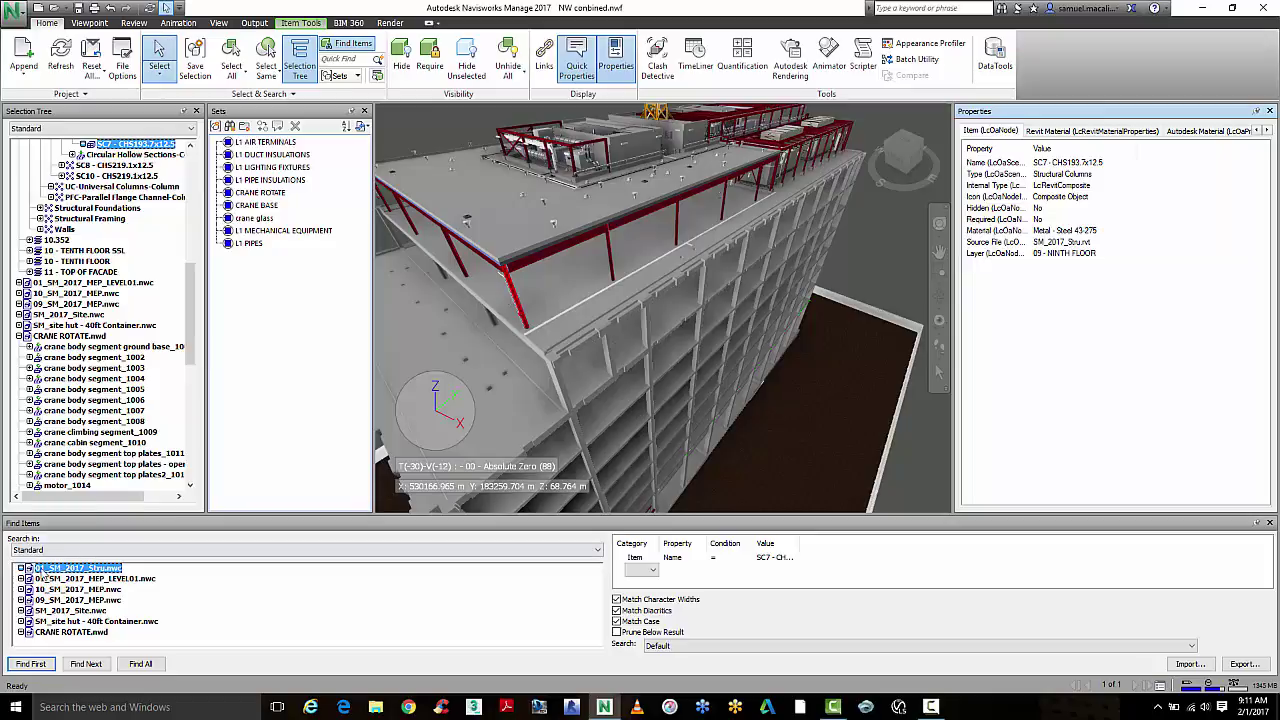
Step: Limit the search to 01_SM_2017_Stru.nwc with condition Item Name = SC7 - CHS193.7x12.5
{"action": "left_click", "coordinate": [92, 573]}
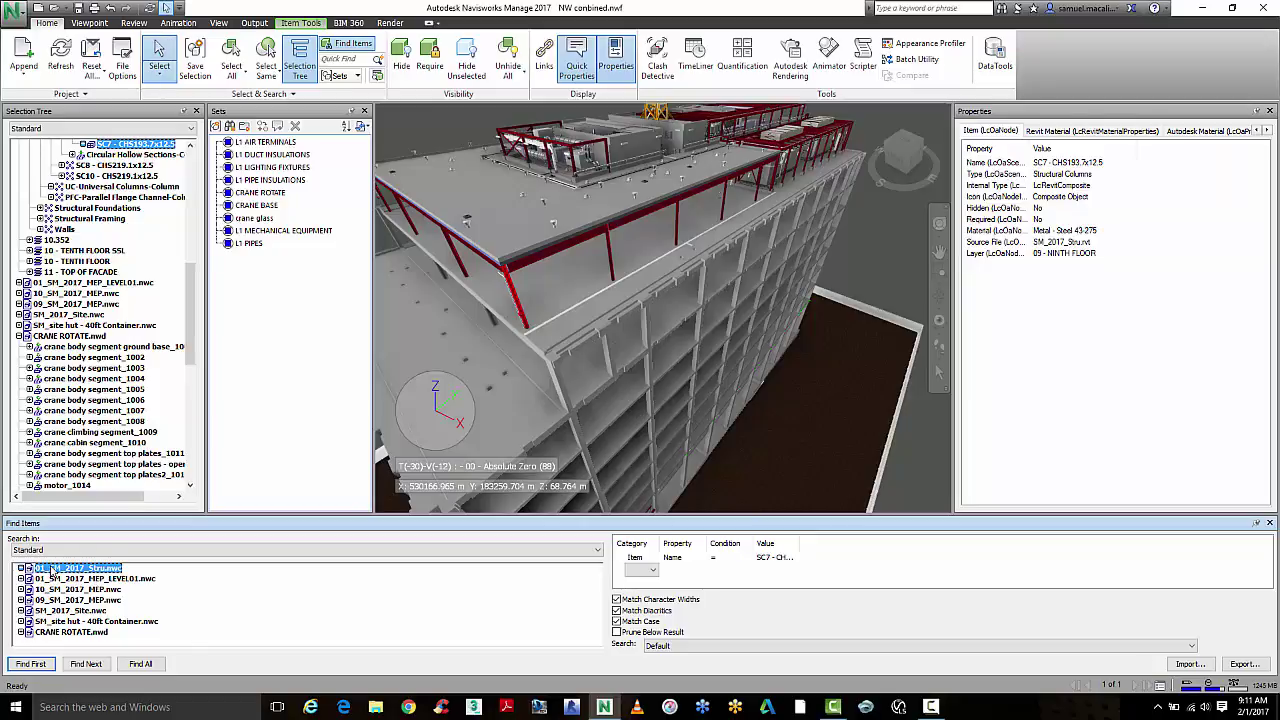
{"action": "left_click", "coordinate": [653, 561]}
{"action": "left_click", "coordinate": [636, 566]}
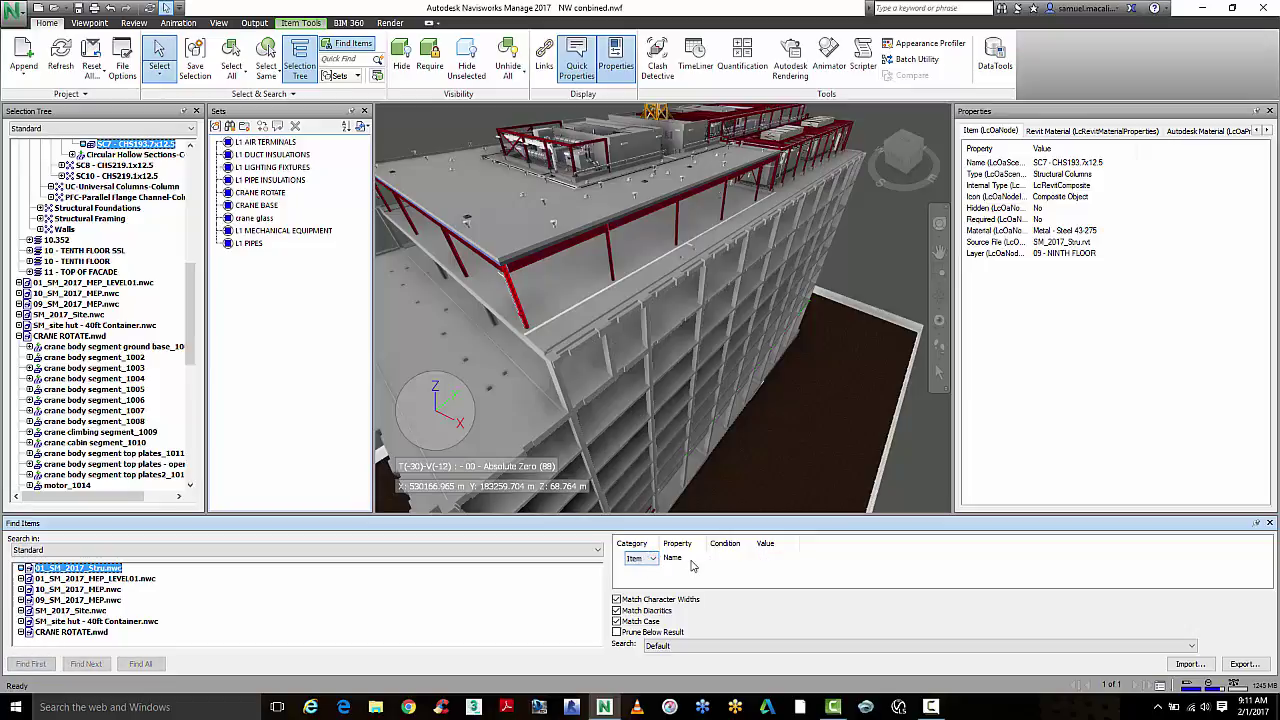
{"action": "left_click", "coordinate": [697, 562]}
{"action": "left_click", "coordinate": [697, 560]}
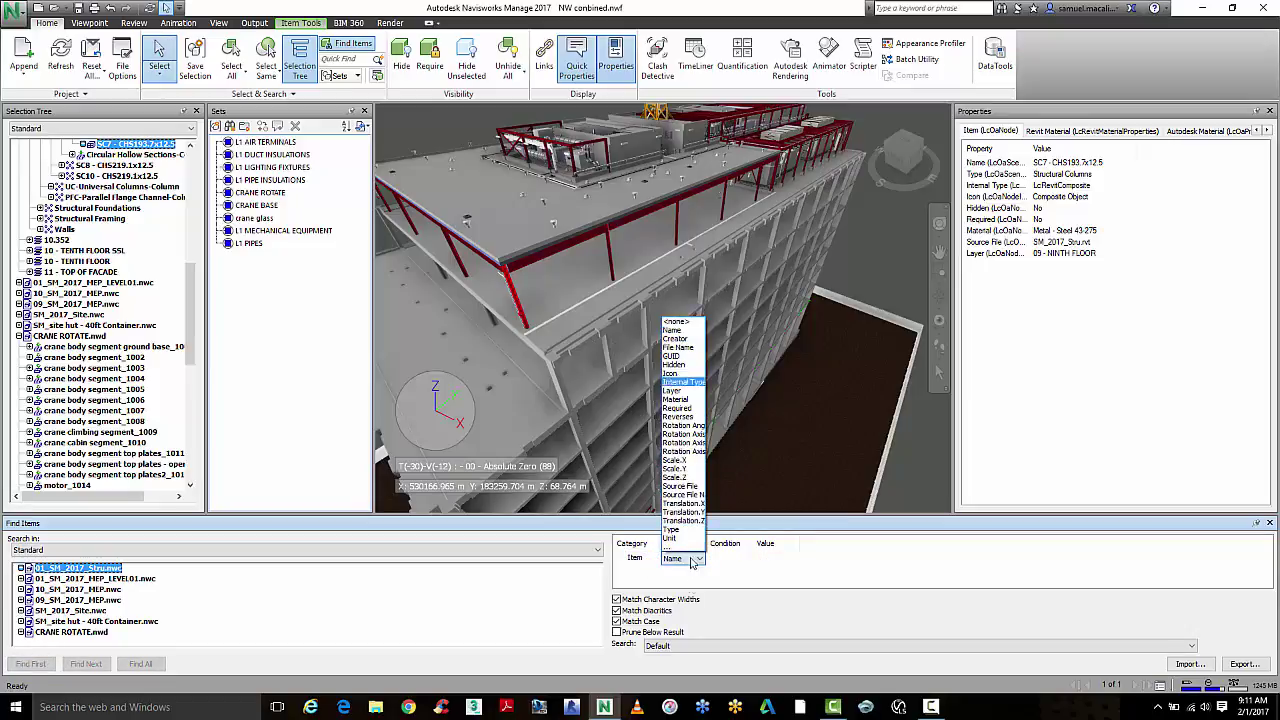
{"action": "left_click", "coordinate": [728, 561]}
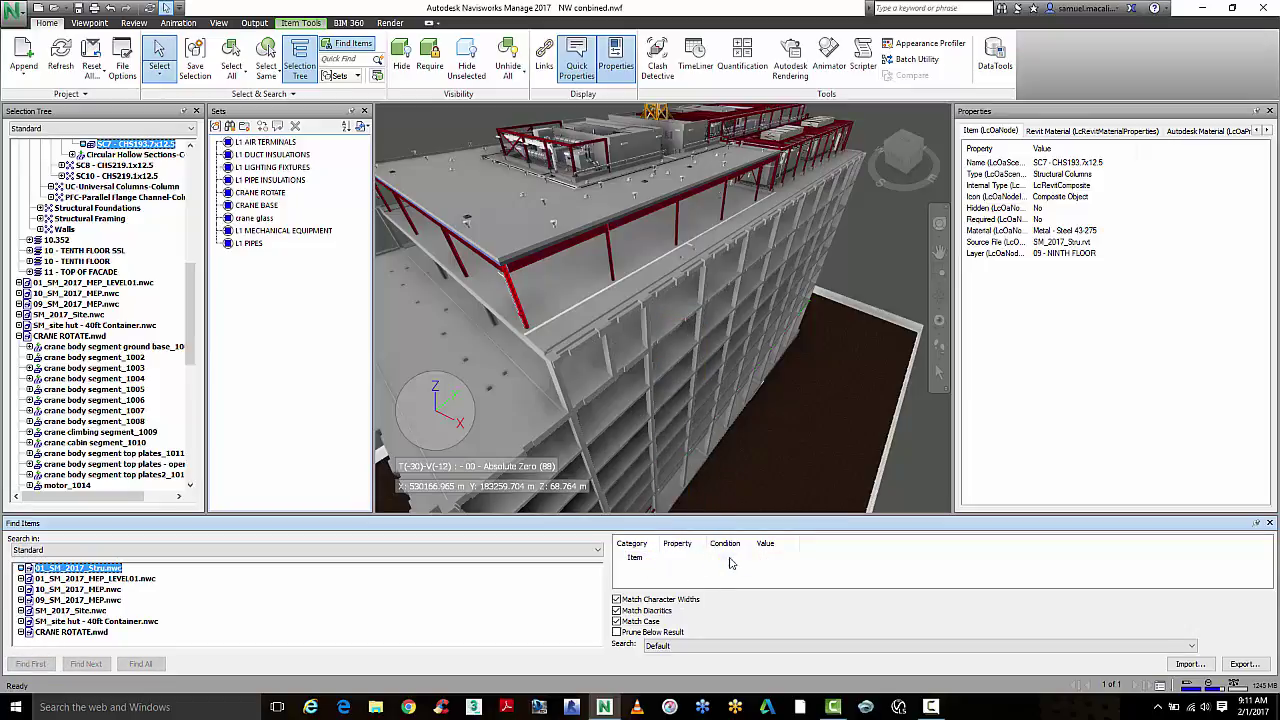
{"action": "left_click", "coordinate": [748, 561]}
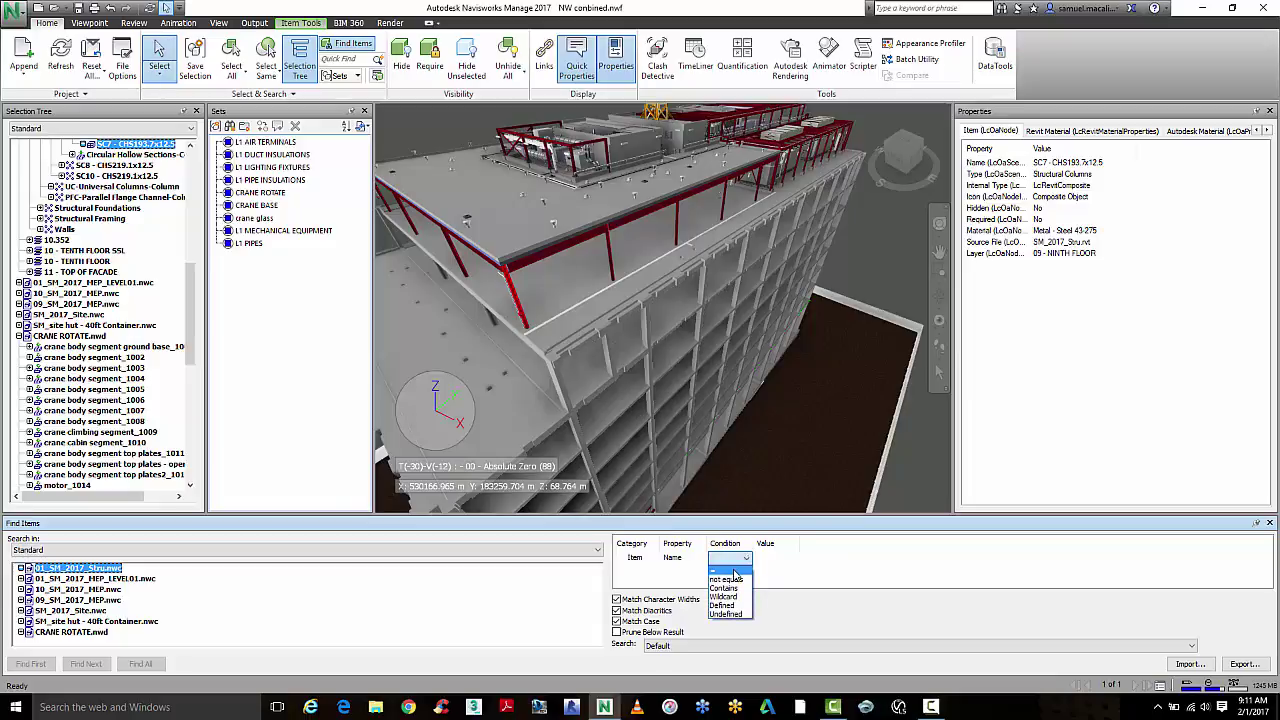
{"action": "left_click", "coordinate": [733, 571]}
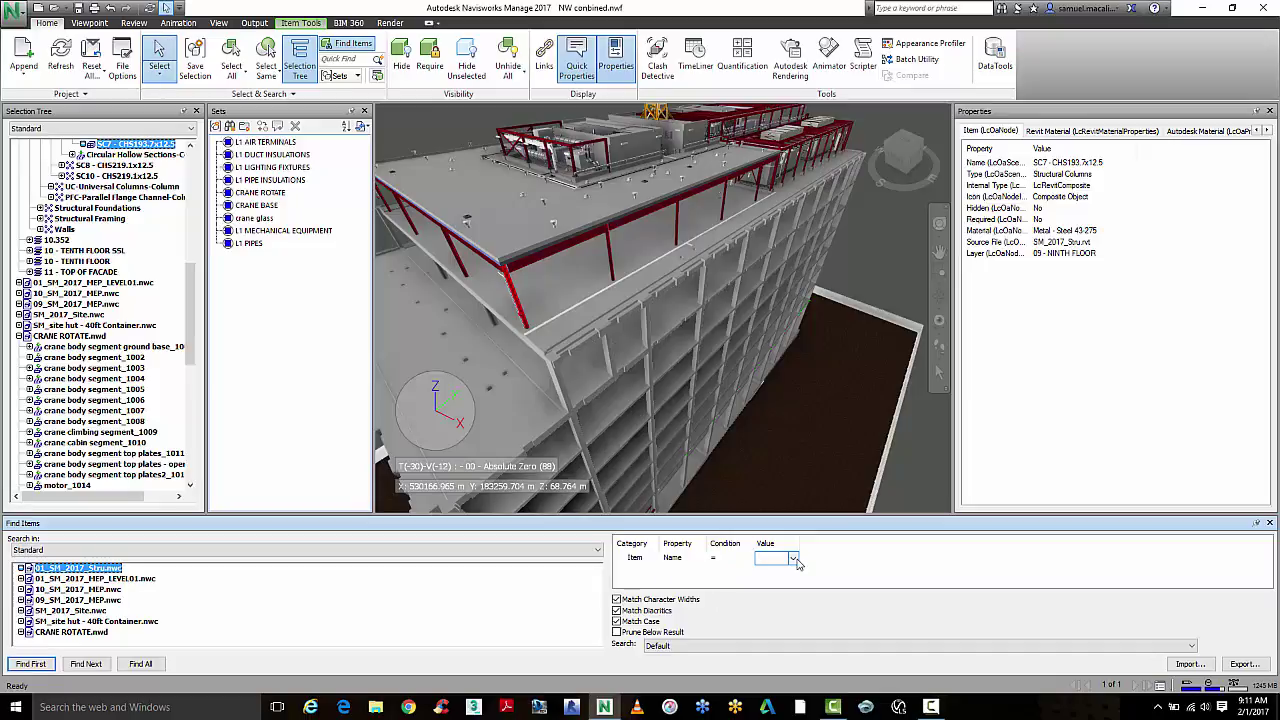
{"action": "left_click", "coordinate": [793, 559]}
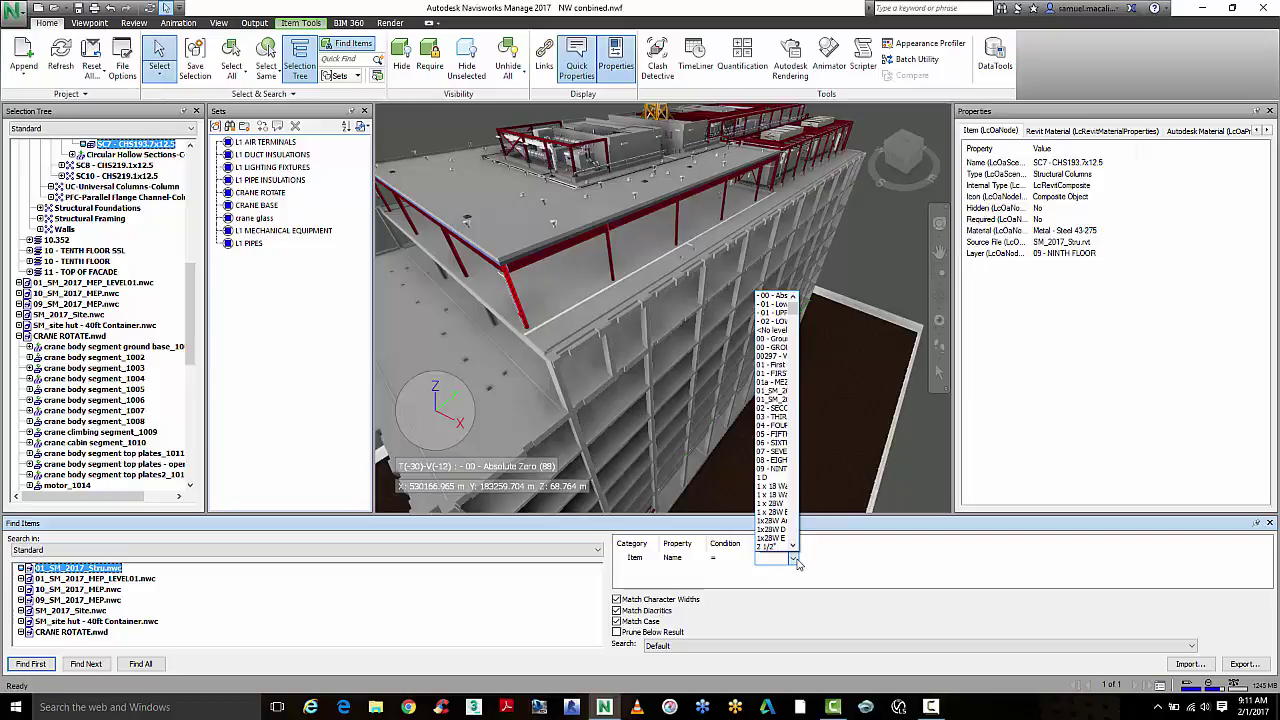
{"action": "type", "text": "SC7"}
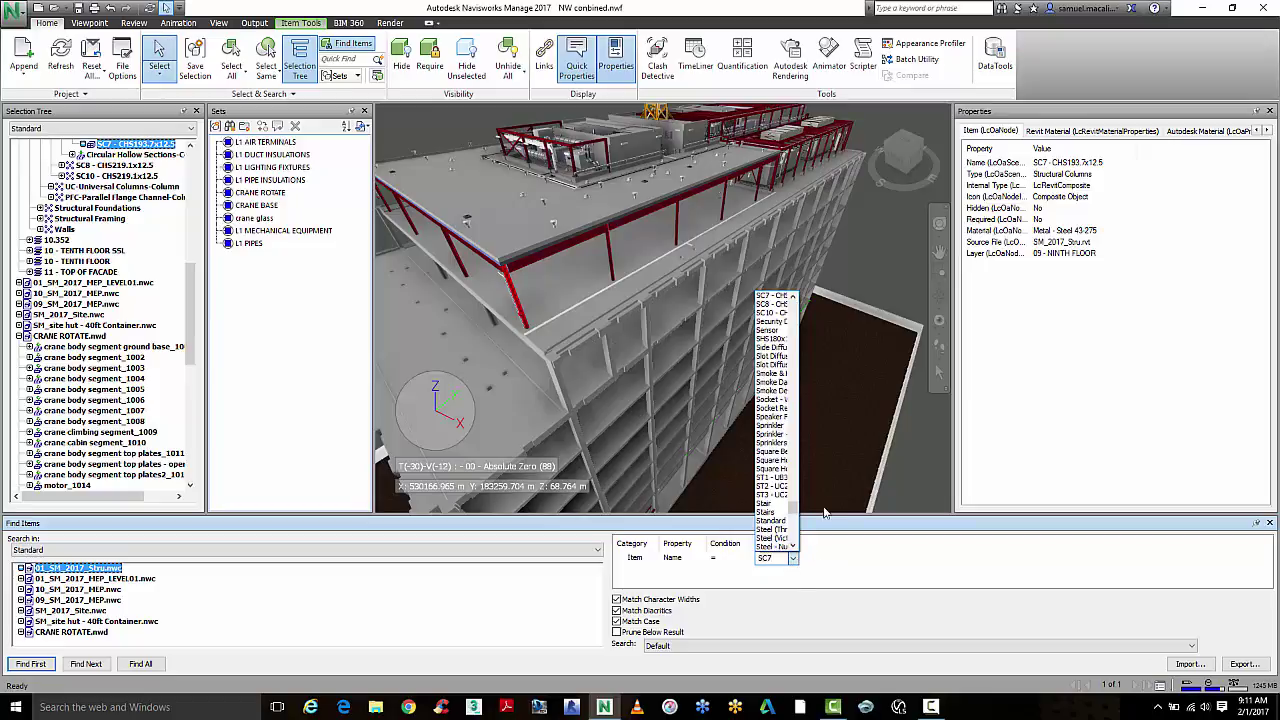
{"action": "left_click", "coordinate": [780, 297]}
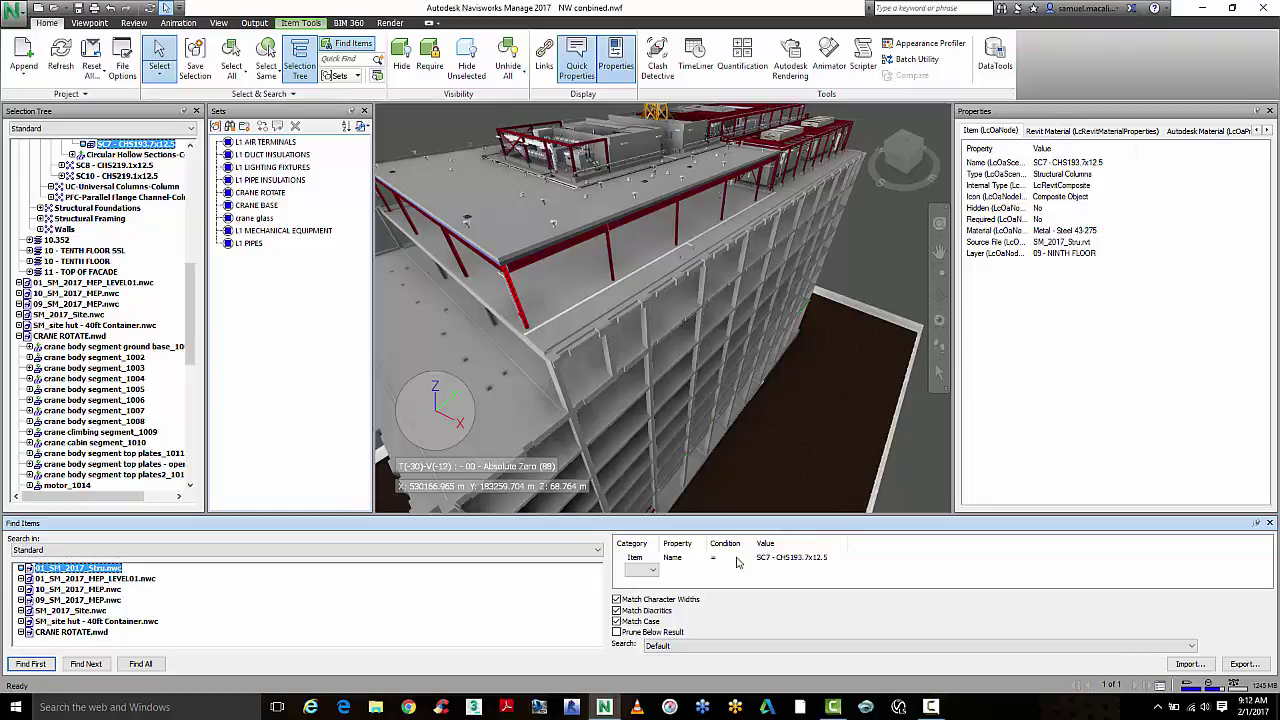
Step: Find all 16 SC7 columns, hide everything unselected, and centre the columns in view
{"action": "left_click", "coordinate": [140, 664]}
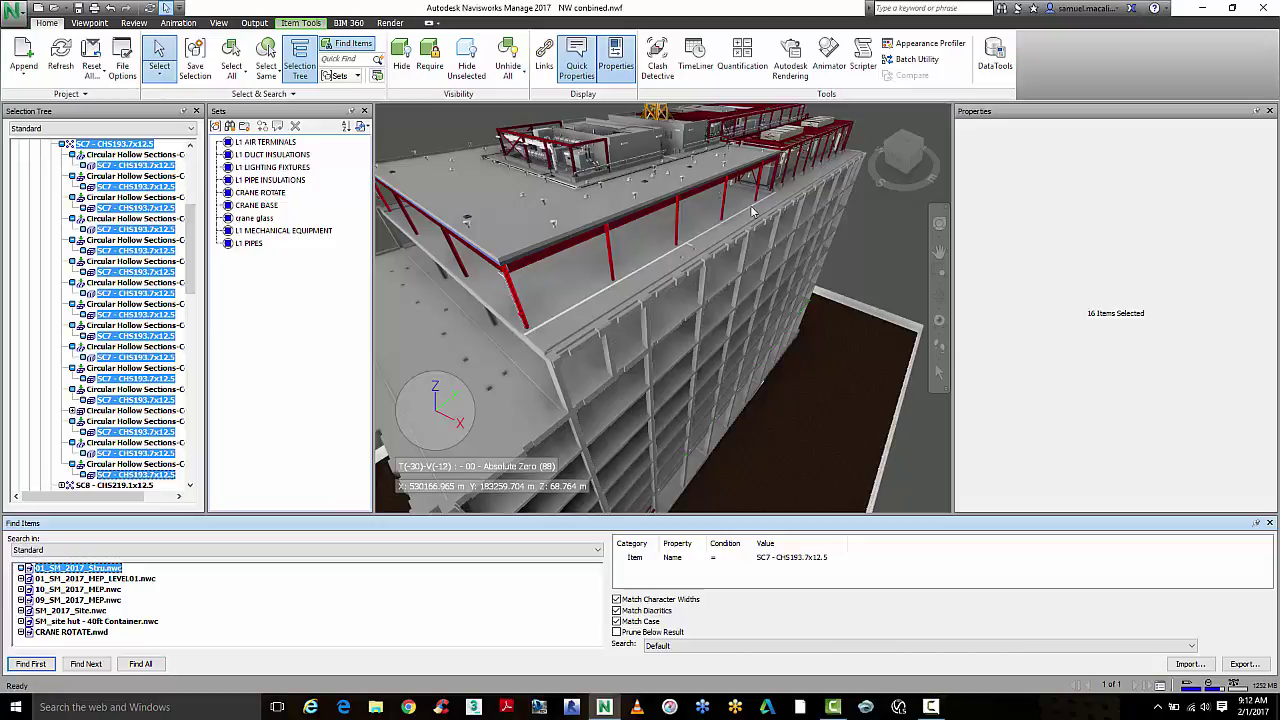
{"action": "left_click", "coordinate": [466, 65]}
{"action": "left_click_drag", "start_coordinate": [660, 380], "coordinate": [674, 286]}
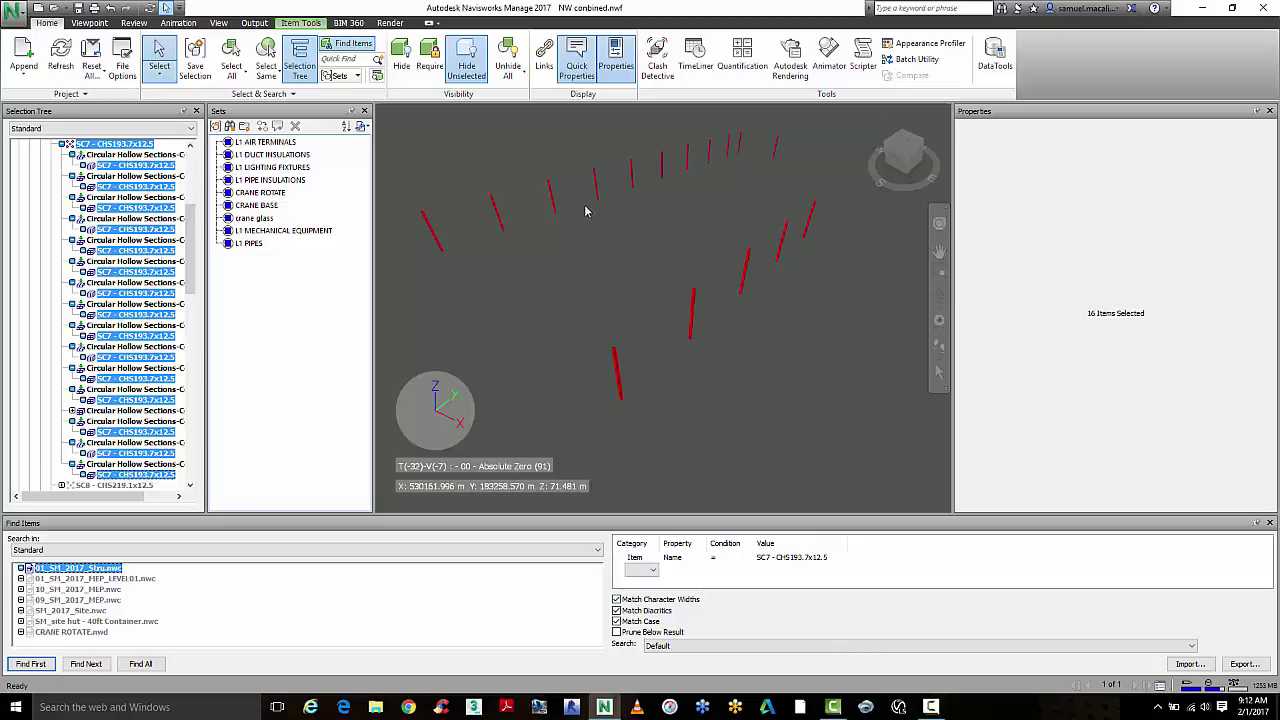
Step: Save the current search as a search set named SC7 - CHS
{"action": "left_click", "coordinate": [229, 127]}
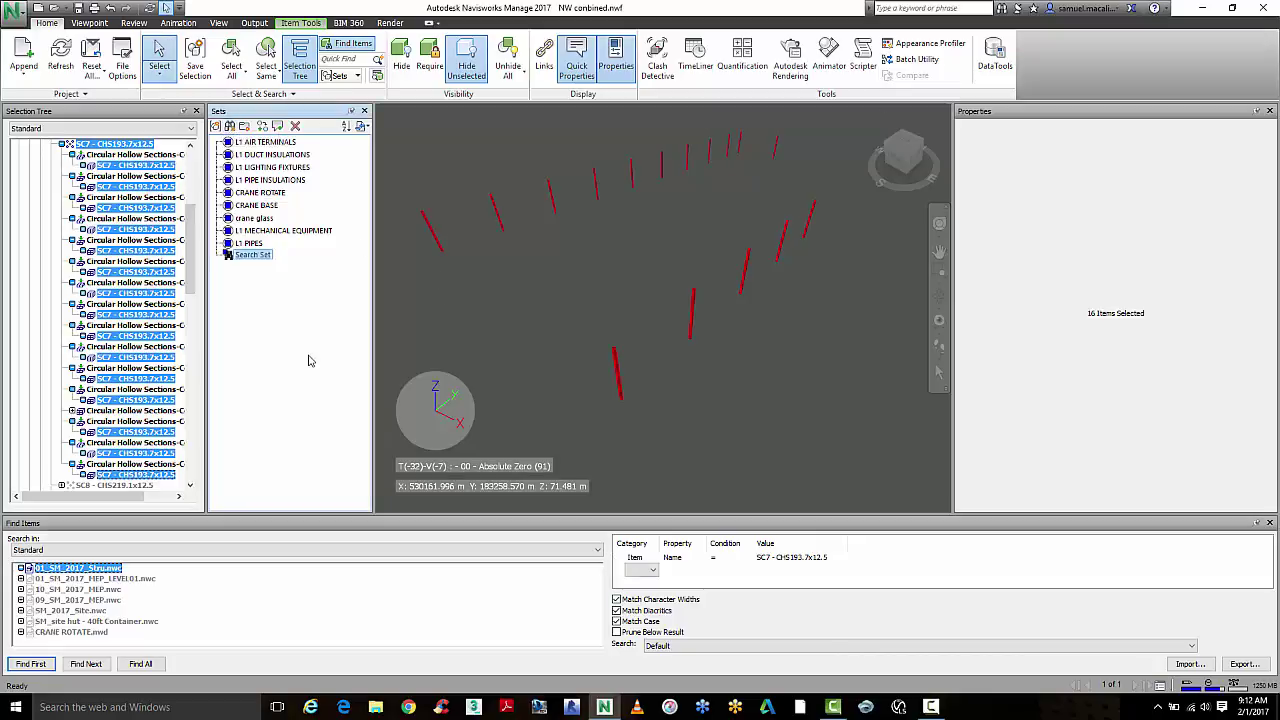
{"action": "type", "text": "SC7 - CHS"}
{"action": "key", "text": "Return"}
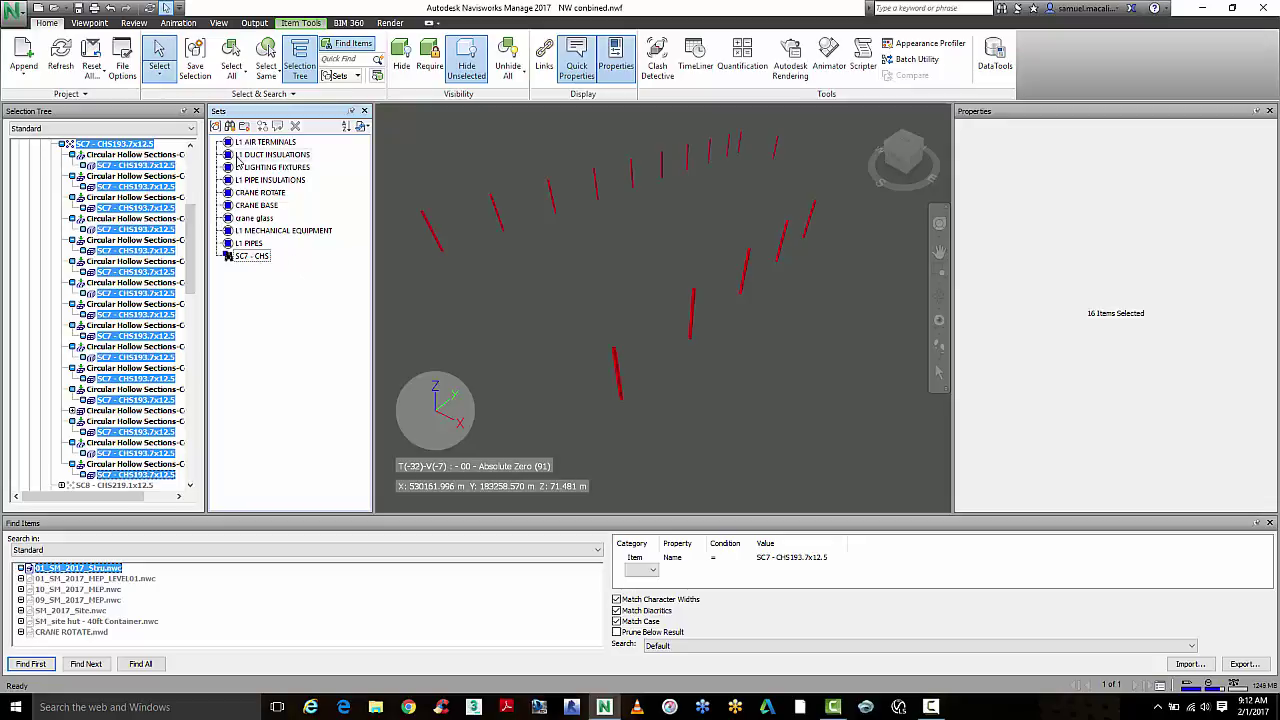
Step: Save the current selection as a selection set named SC7 - CHS
{"action": "left_click", "coordinate": [216, 127]}
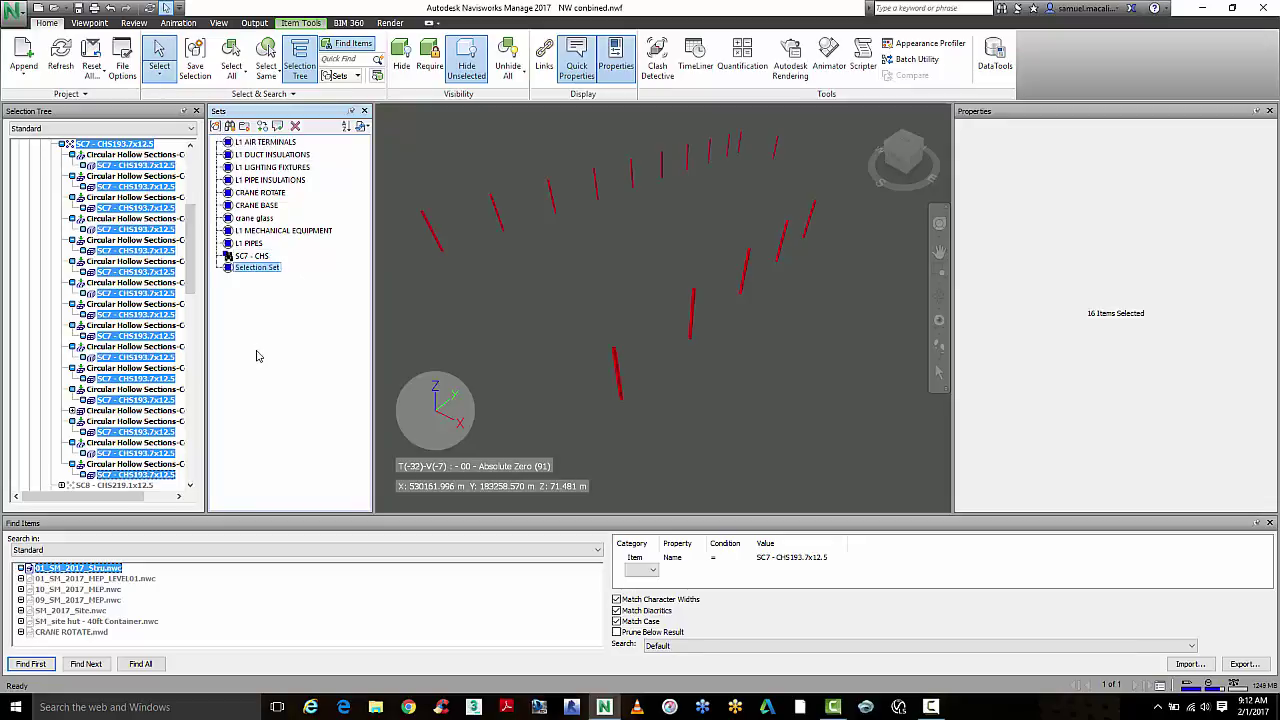
{"action": "type", "text": "C7 - CHS"}
{"action": "key", "text": "Return"}
Step: Recall SC7 - CHS and other sets through crane glass, briefly isolate it, then unhide all
{"action": "left_click", "coordinate": [502, 320]}
{"action": "left_click", "coordinate": [240, 270]}
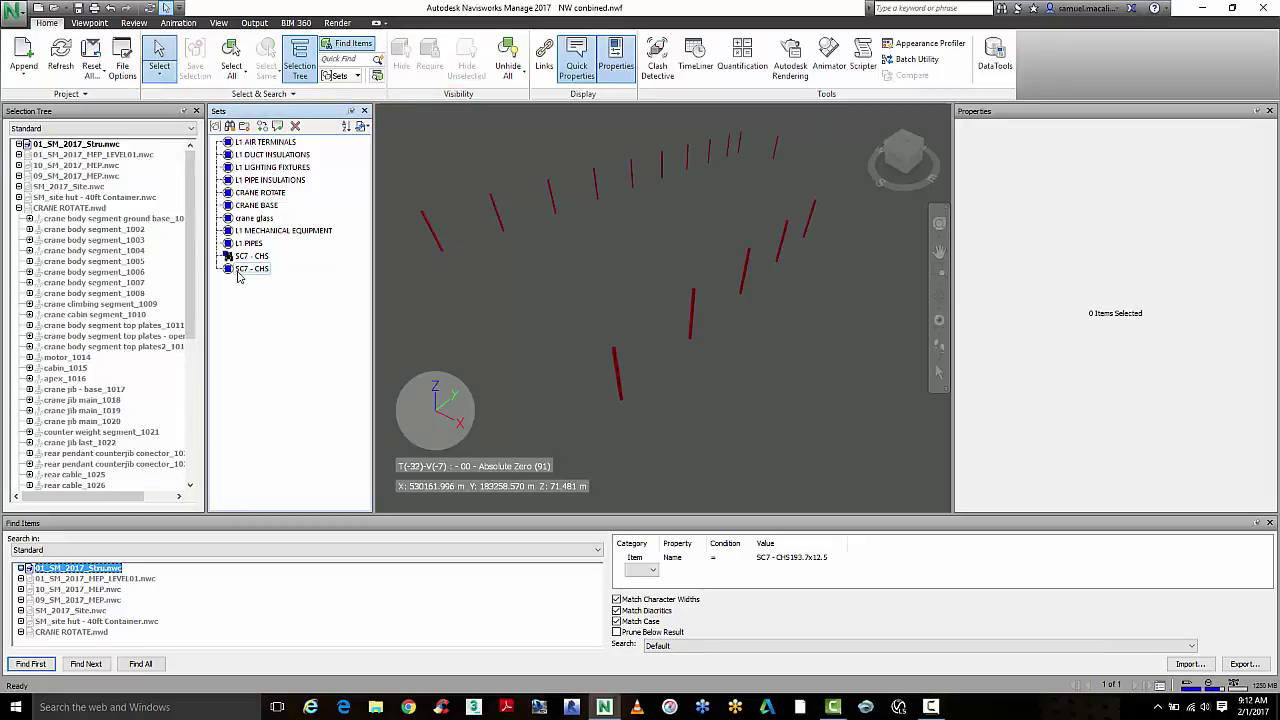
{"action": "left_click", "coordinate": [242, 243]}
{"action": "left_click", "coordinate": [243, 231]}
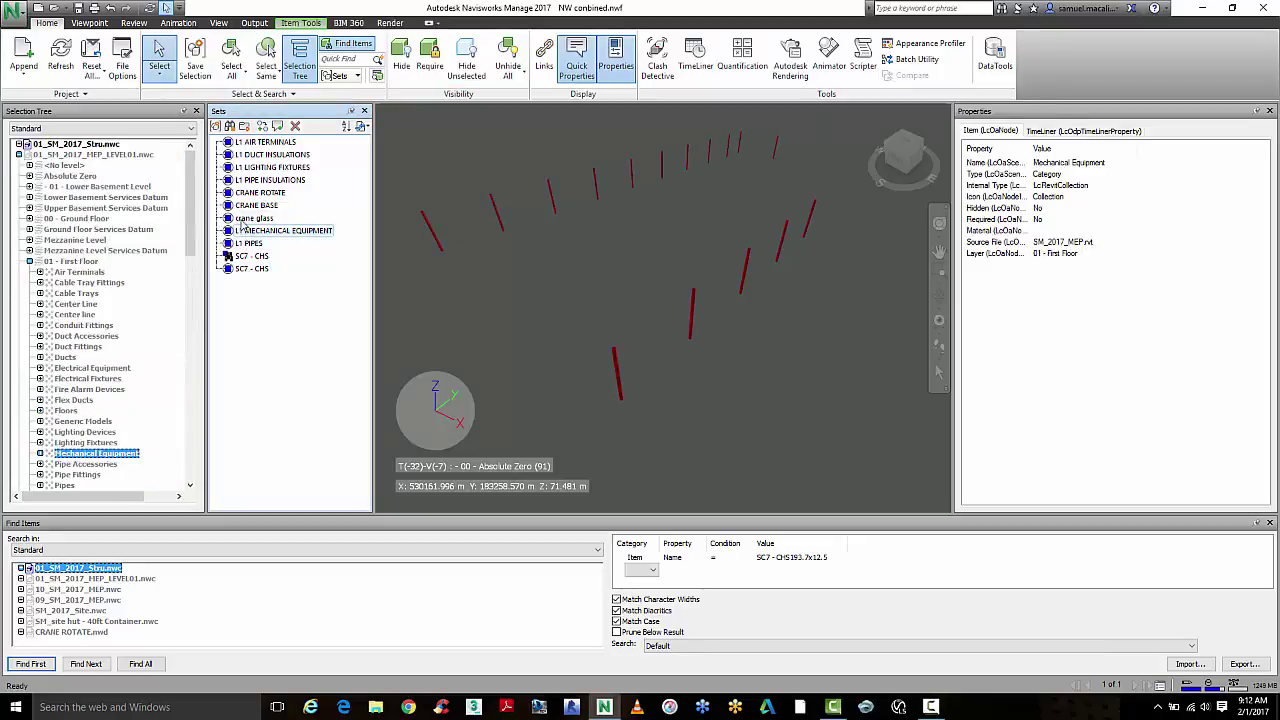
{"action": "left_click", "coordinate": [243, 218]}
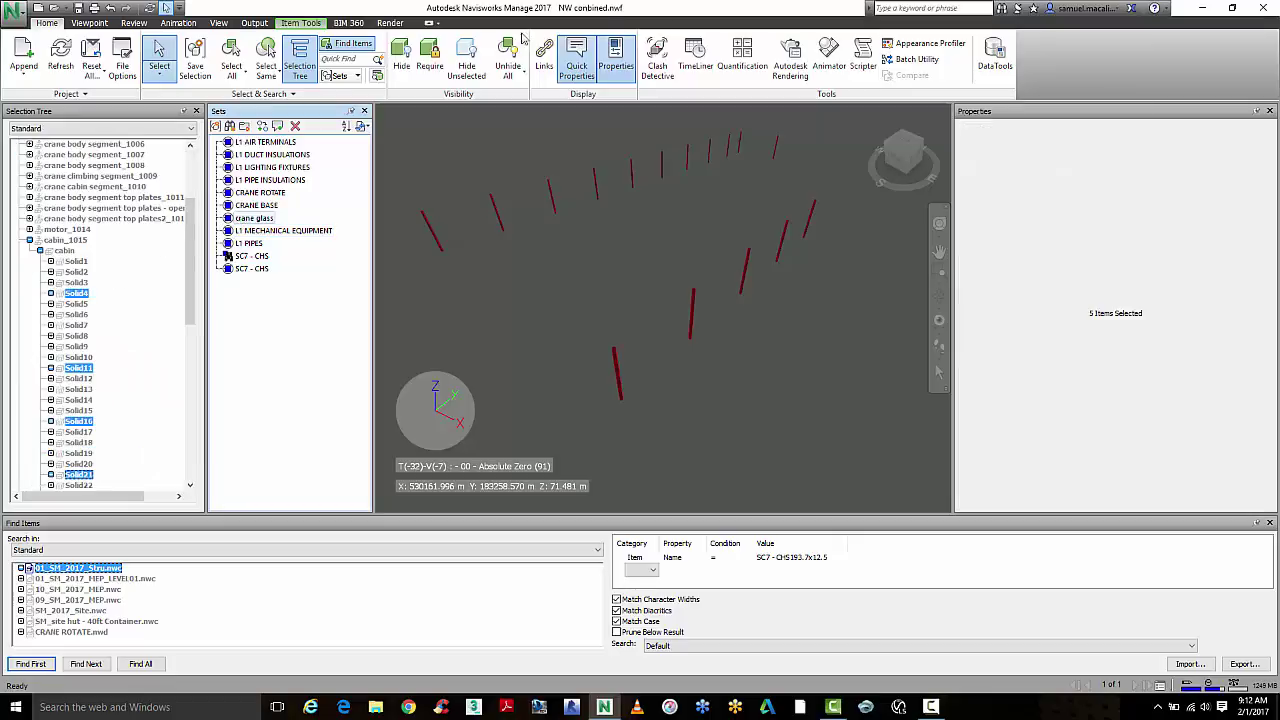
{"action": "left_click", "coordinate": [466, 65]}
{"action": "left_click", "coordinate": [466, 65]}
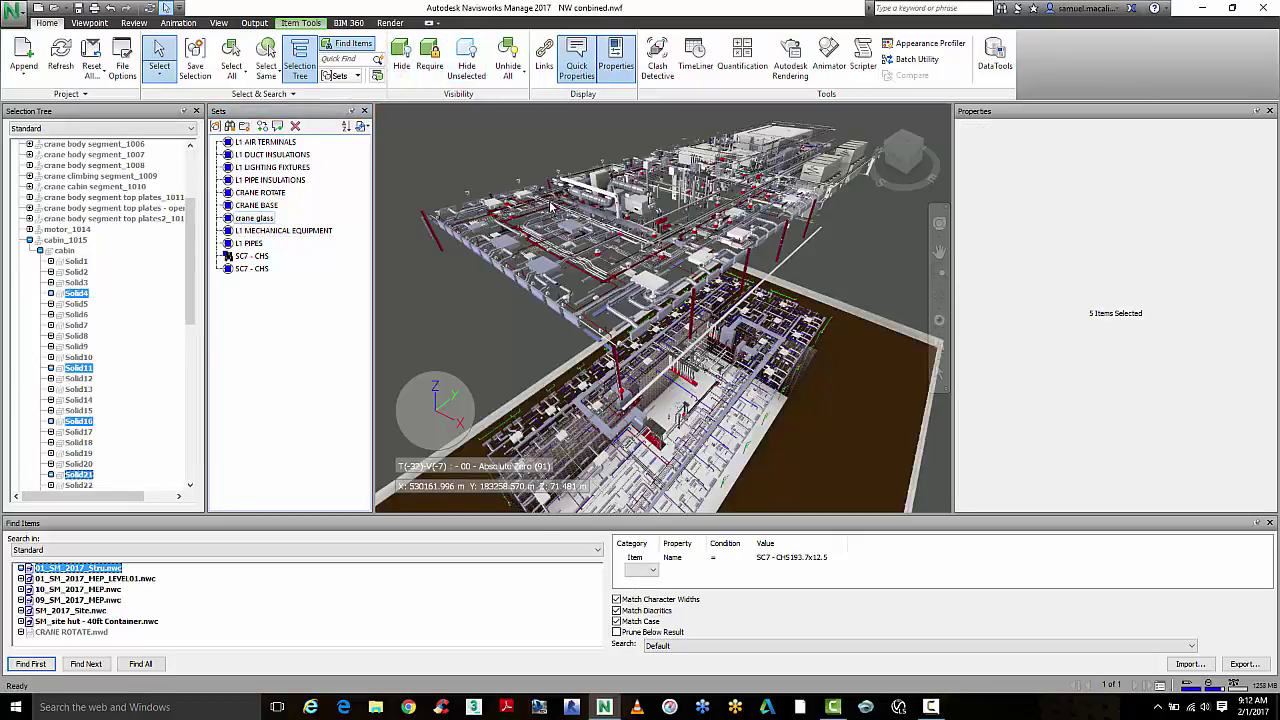
{"action": "left_click", "coordinate": [508, 65]}
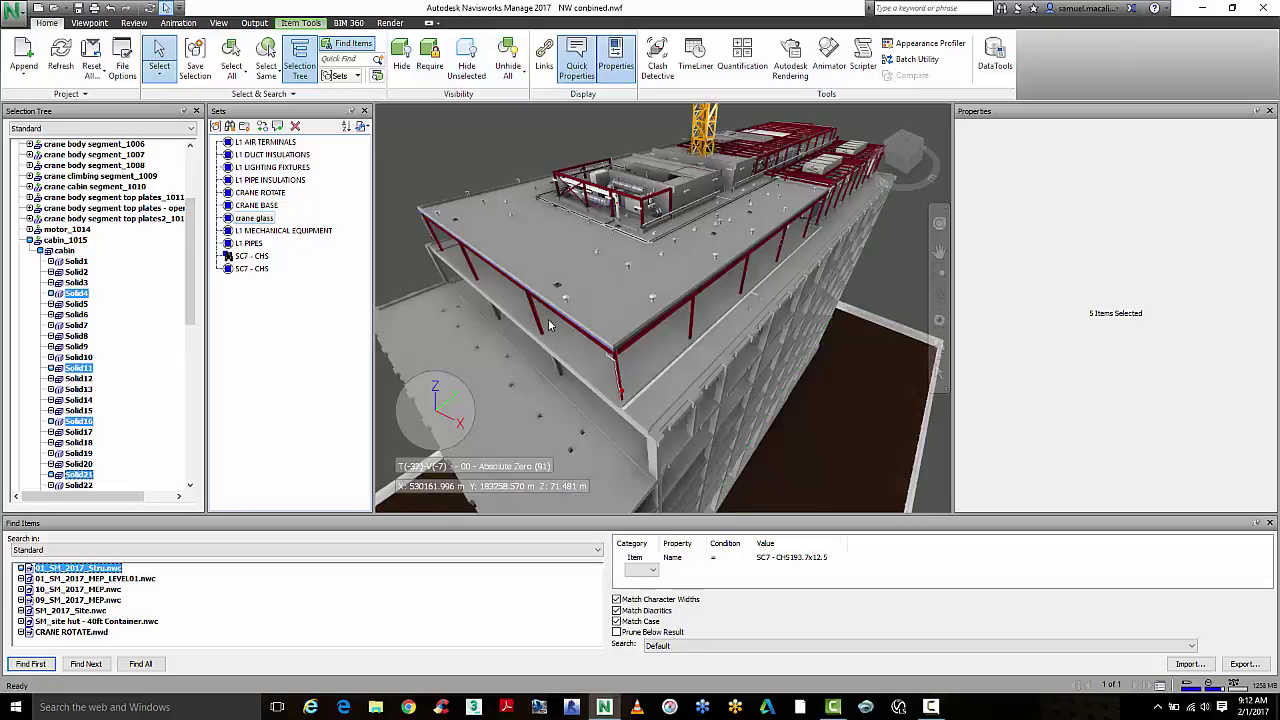
Step: Recall a level 1 set, crane glass, CRANE BASE and finally CRANE ROTATE (37 items)
{"action": "left_click", "coordinate": [250, 232]}
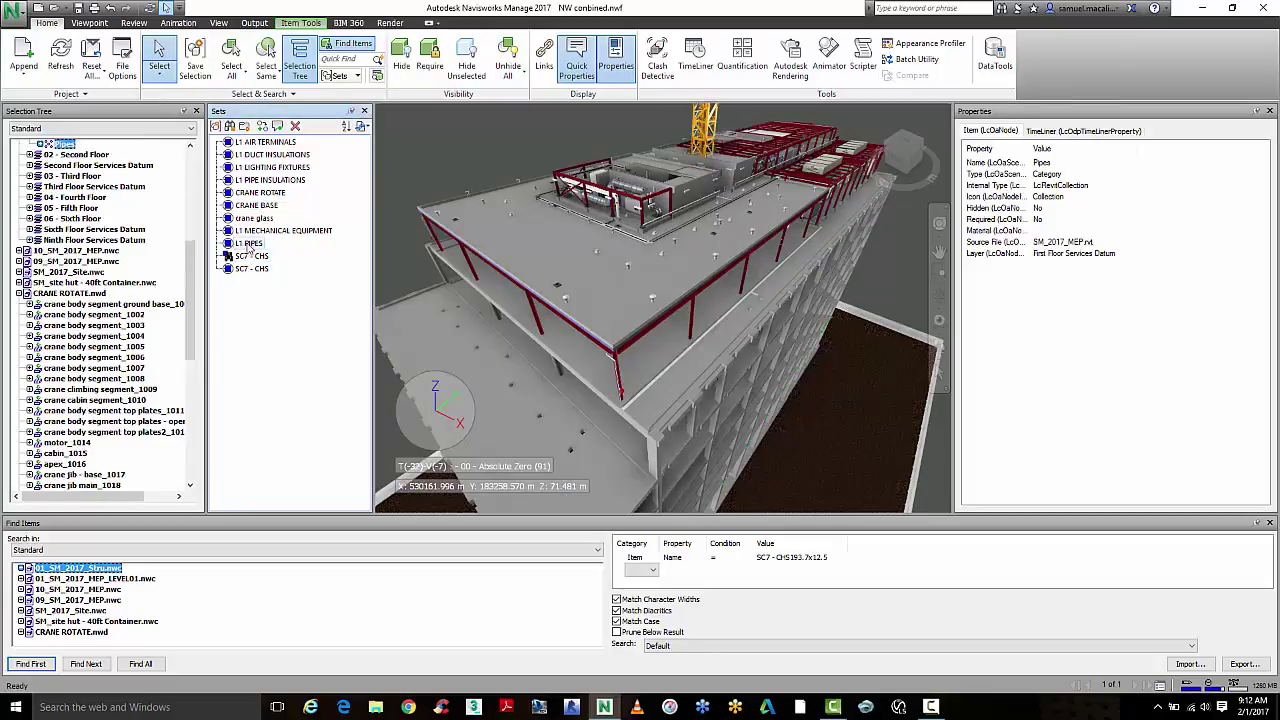
{"action": "left_click", "coordinate": [252, 219]}
{"action": "left_click", "coordinate": [250, 205]}
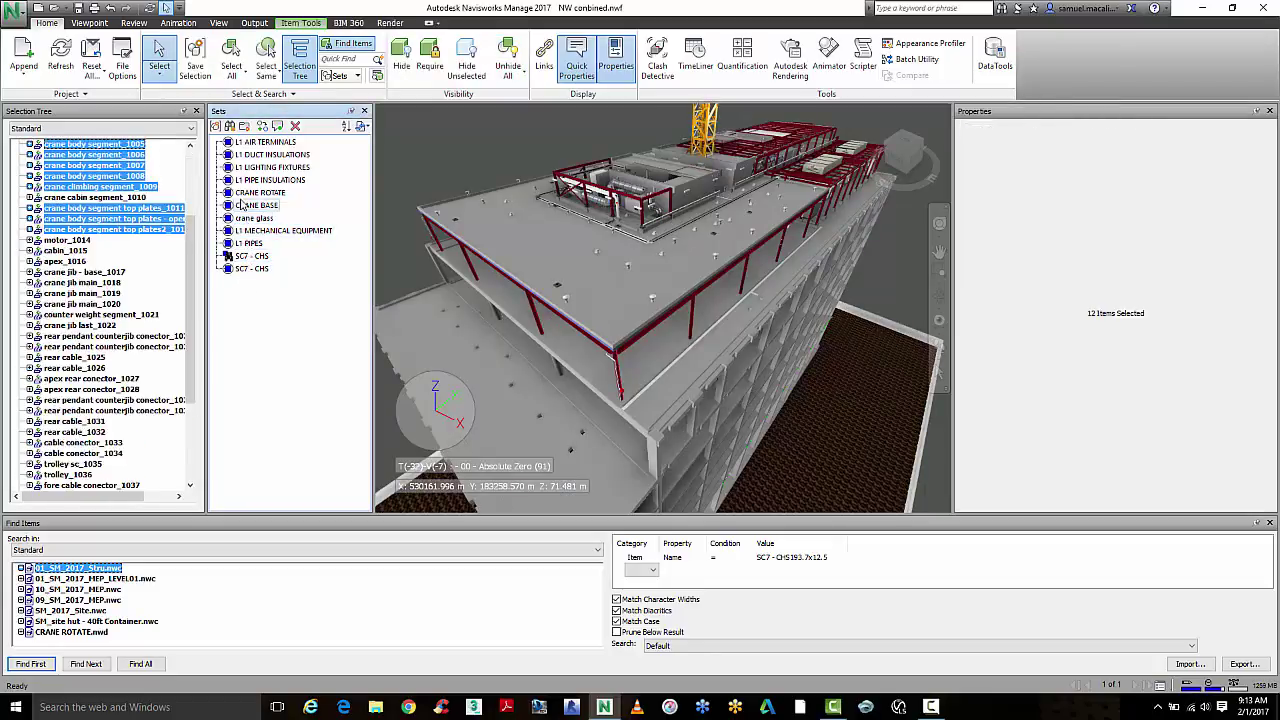
{"action": "left_click", "coordinate": [248, 193]}
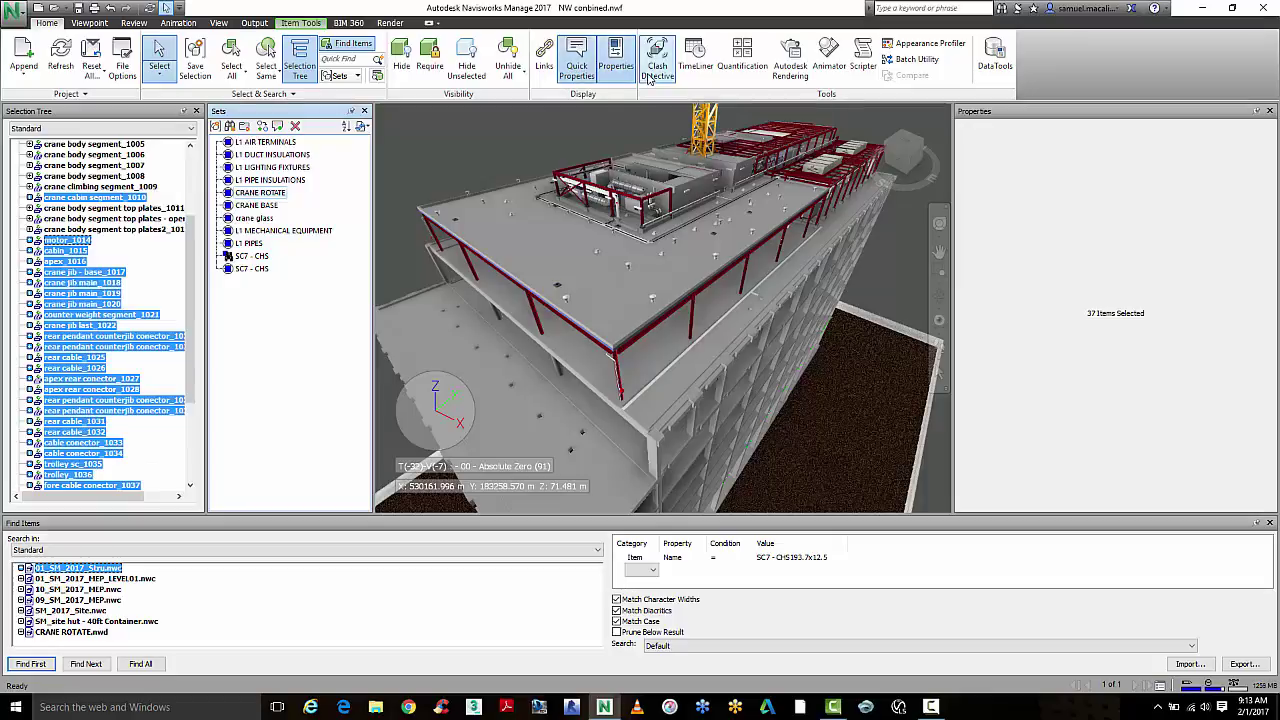